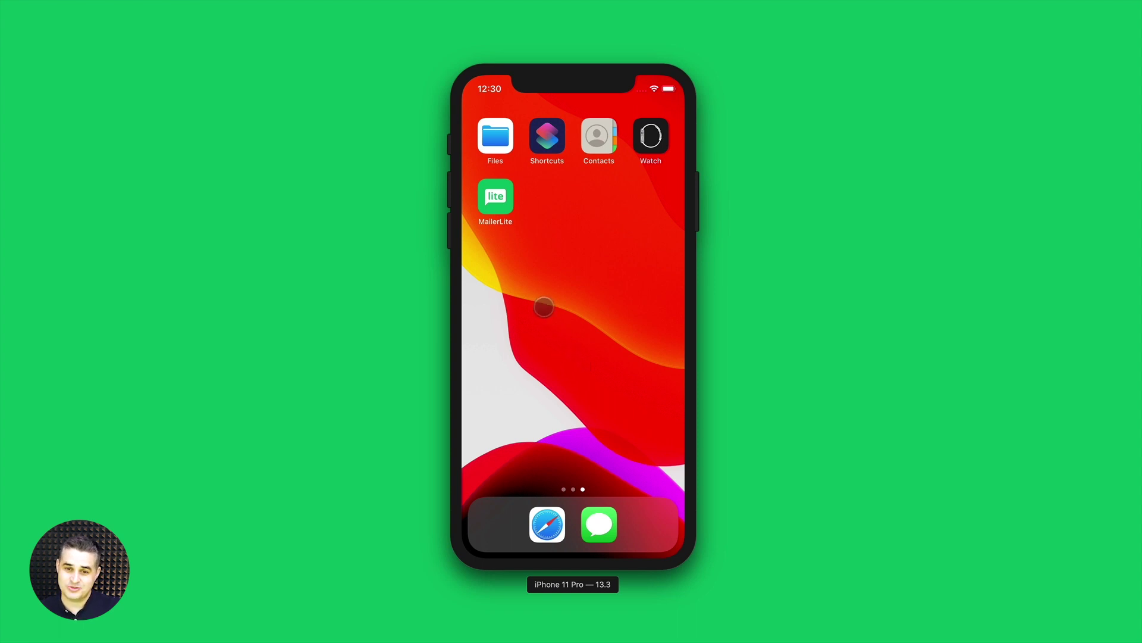
# Launch MailerLite and enter the account e-mail address on the login screen.
pyautogui.click(496, 198)
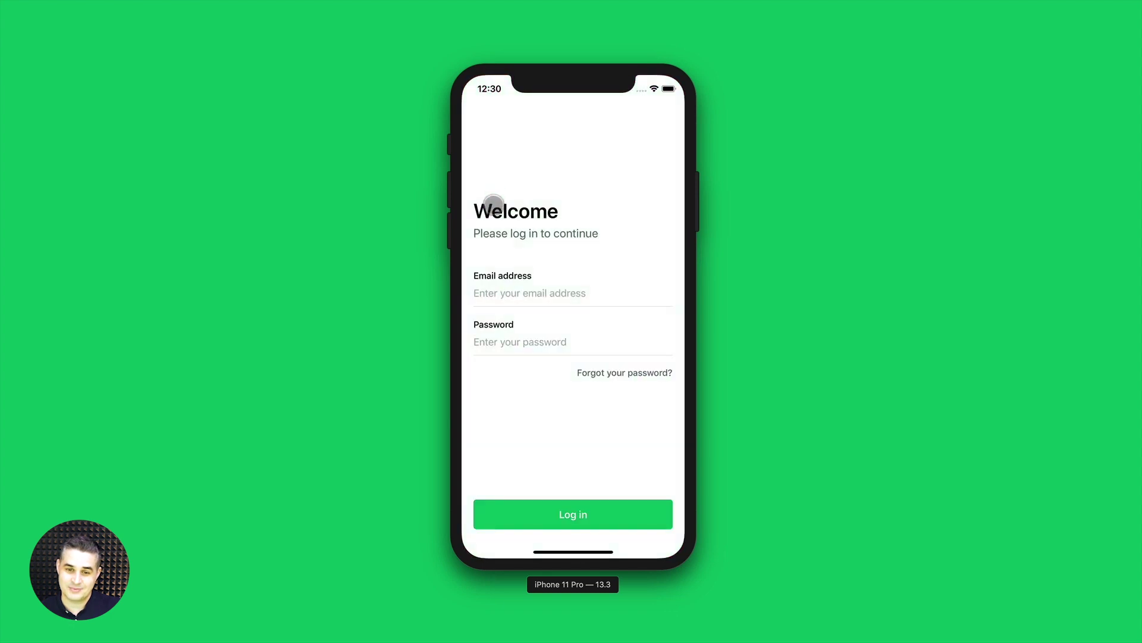
pyautogui.click(500, 293)
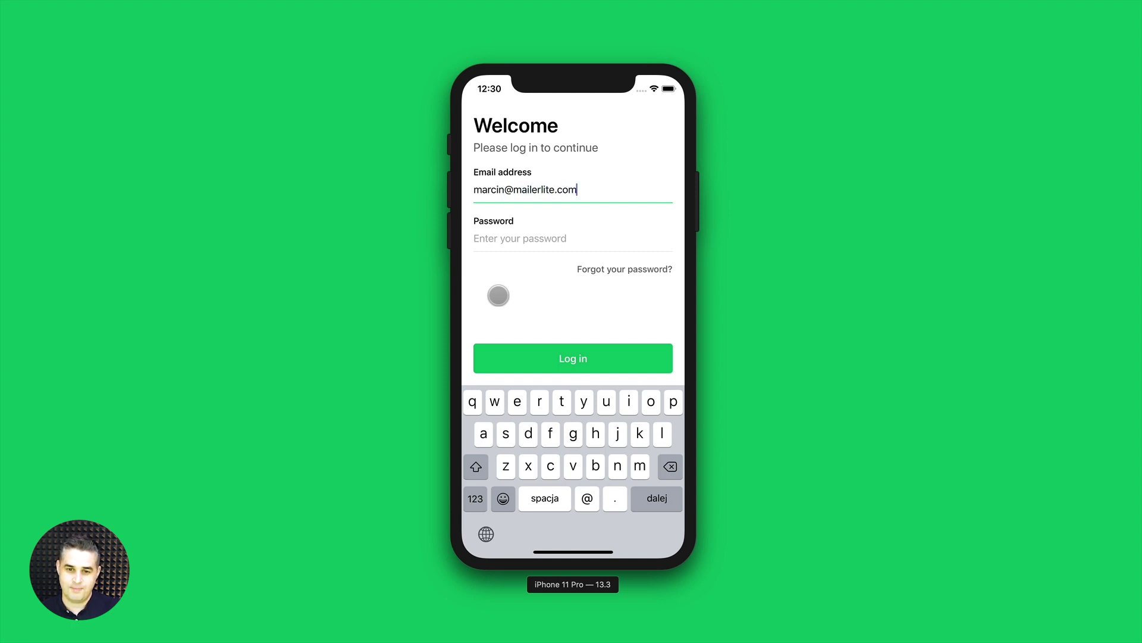
# Paste the account password and submit the login details.
pyautogui.click(510, 241)
pyautogui.press('super+v')
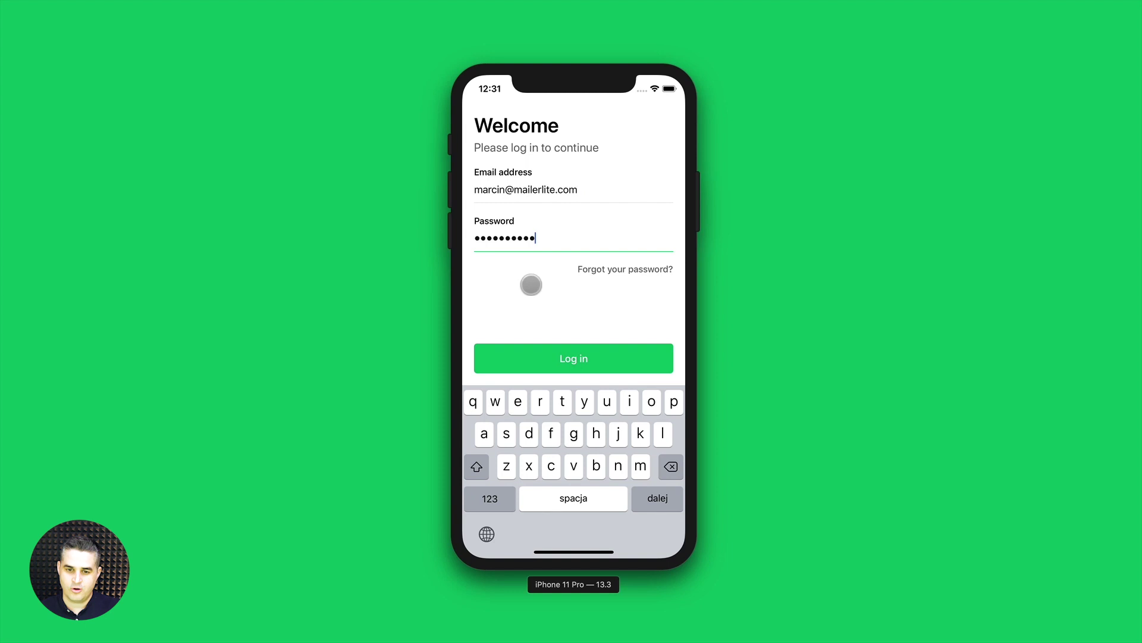
pyautogui.click(531, 284)
pyautogui.click(578, 515)
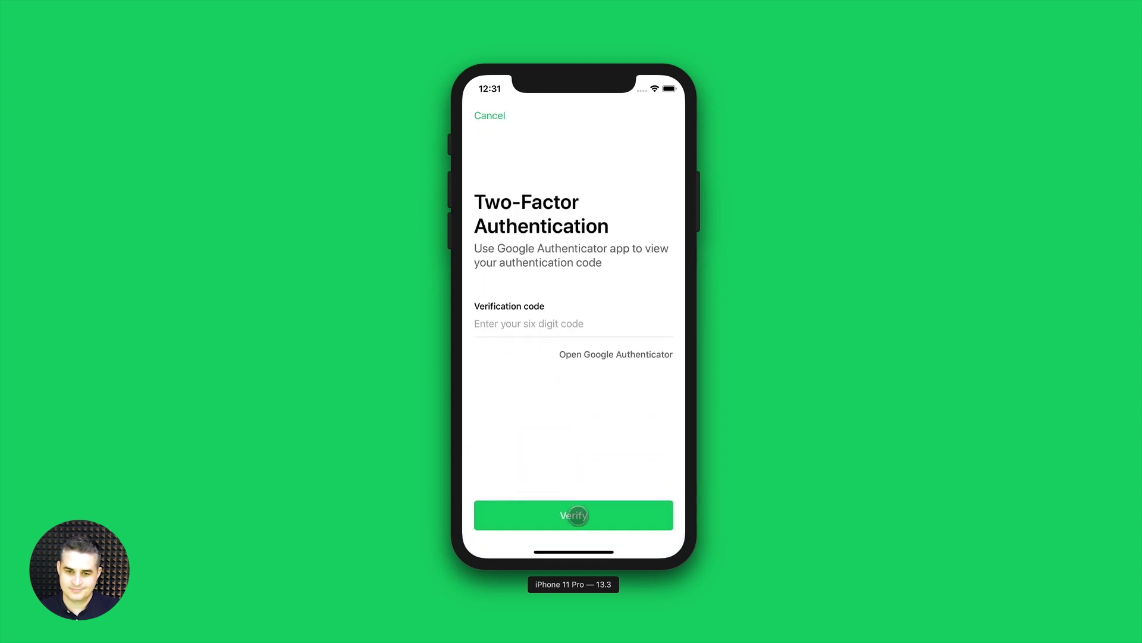
# Enter the six-digit verification code and verify it to reach the Dashboard.
pyautogui.click(502, 257)
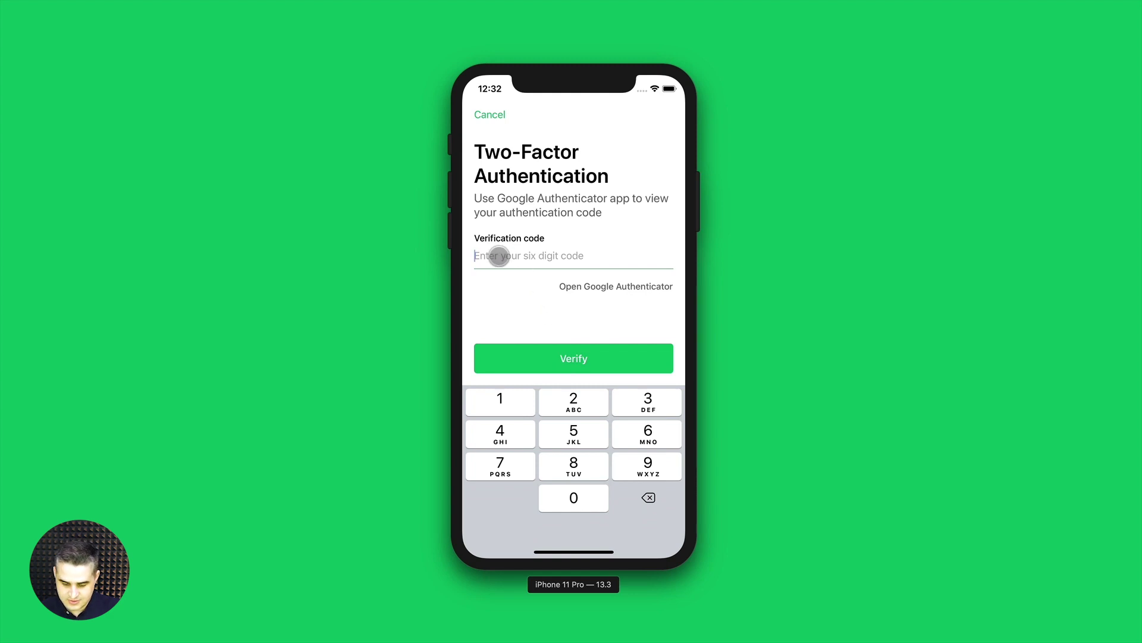
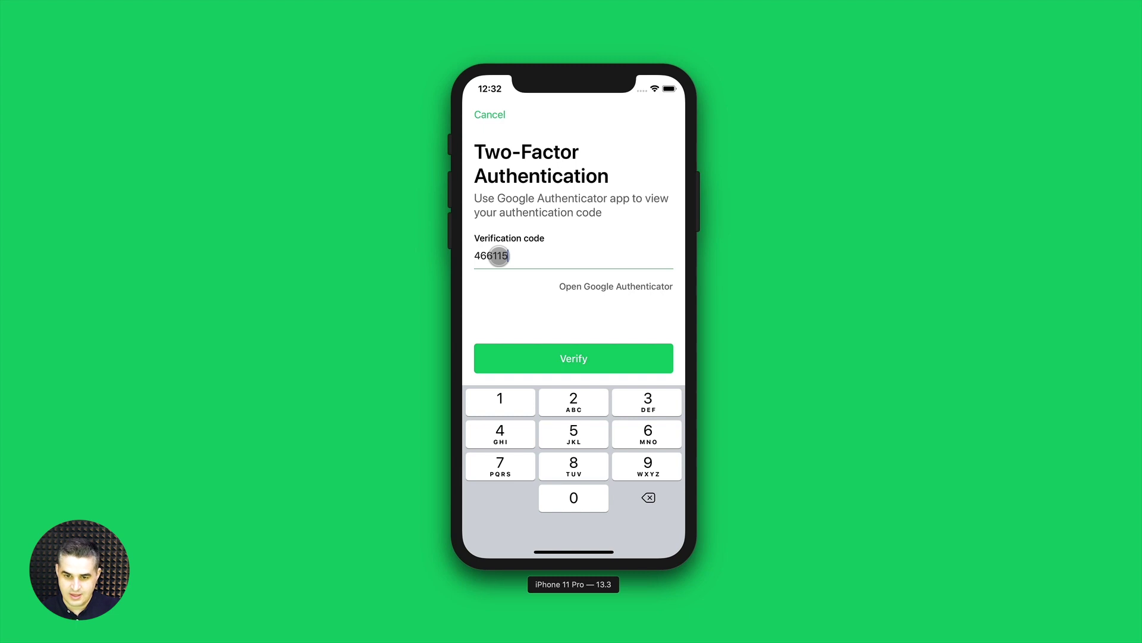
pyautogui.click(496, 290)
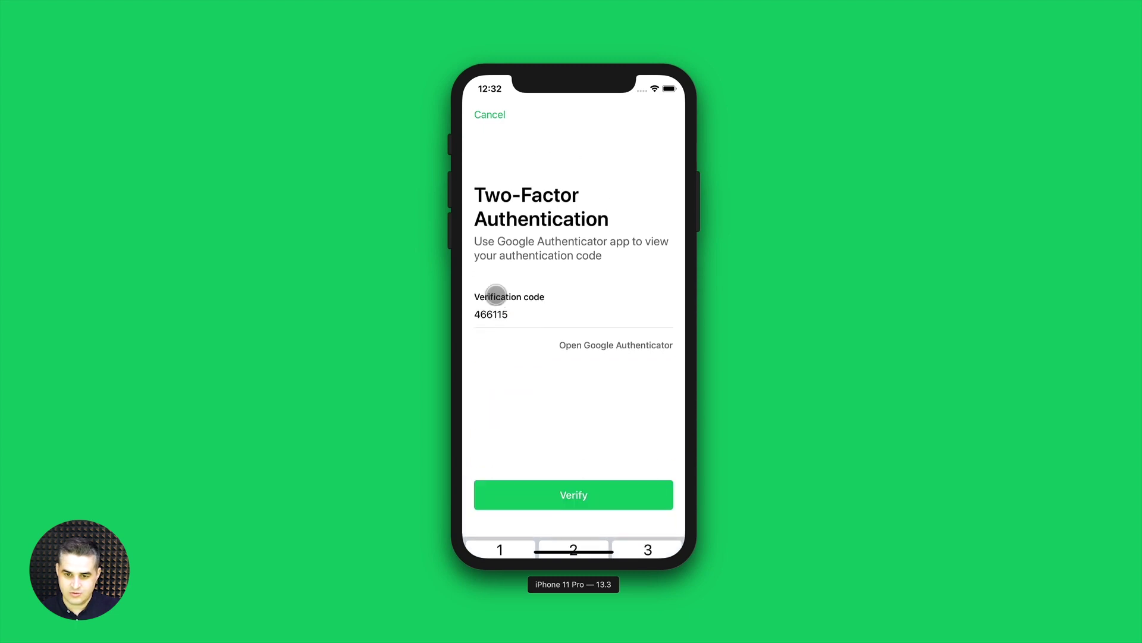
pyautogui.click(567, 520)
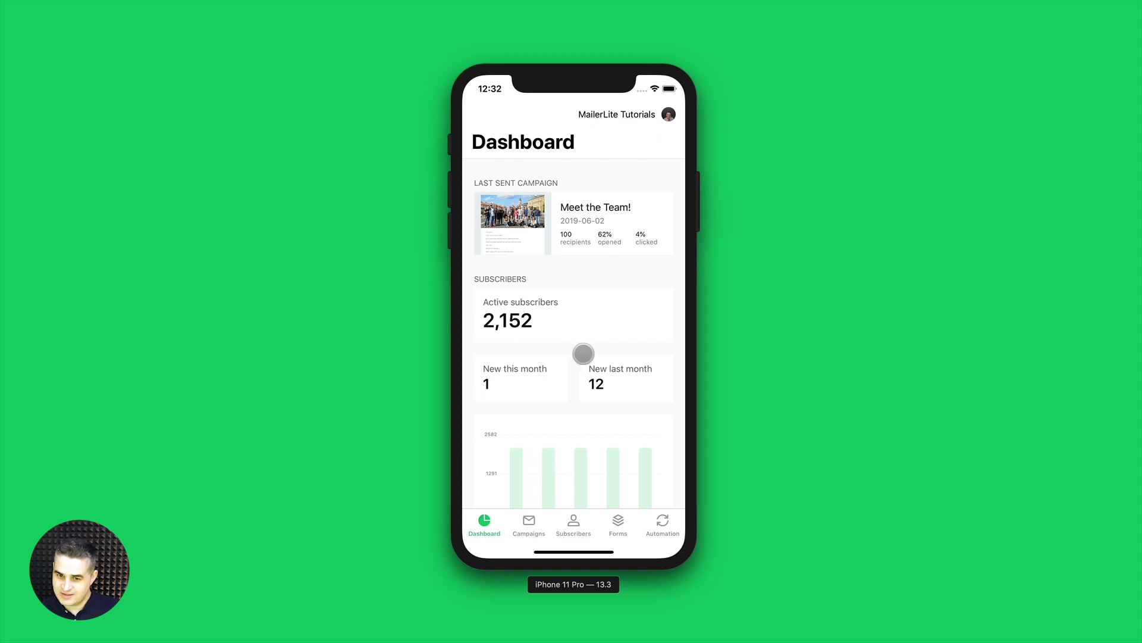
# View the subscriber chart's counts for October, November, December and January.
pyautogui.moveTo(585, 353); pyautogui.dragTo(615, 197)
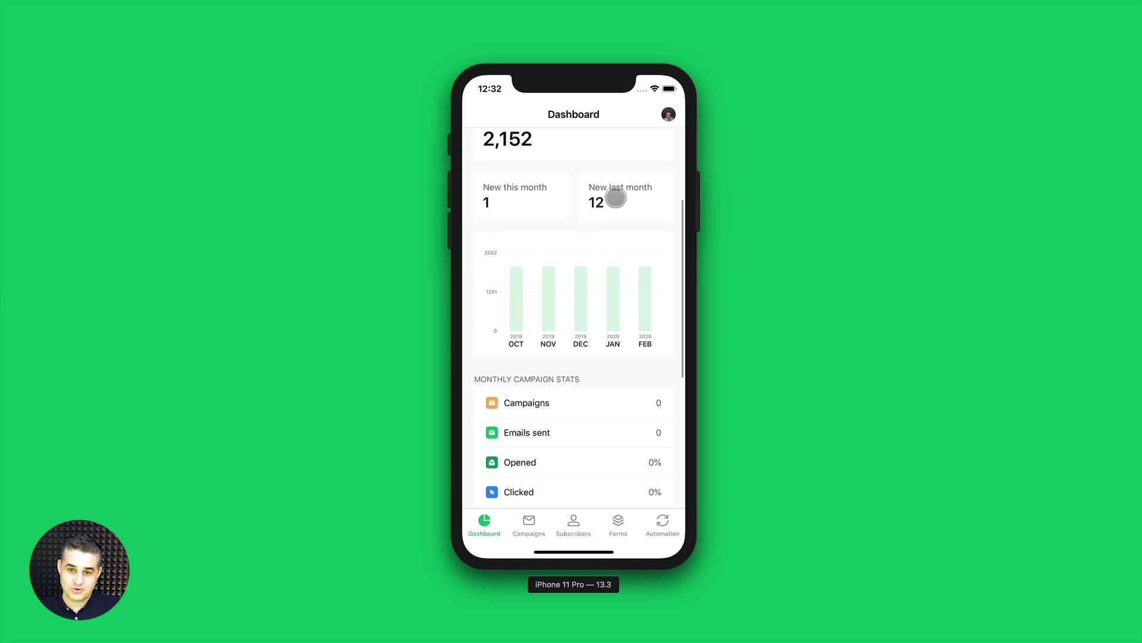
pyautogui.click(515, 296)
pyautogui.click(548, 290)
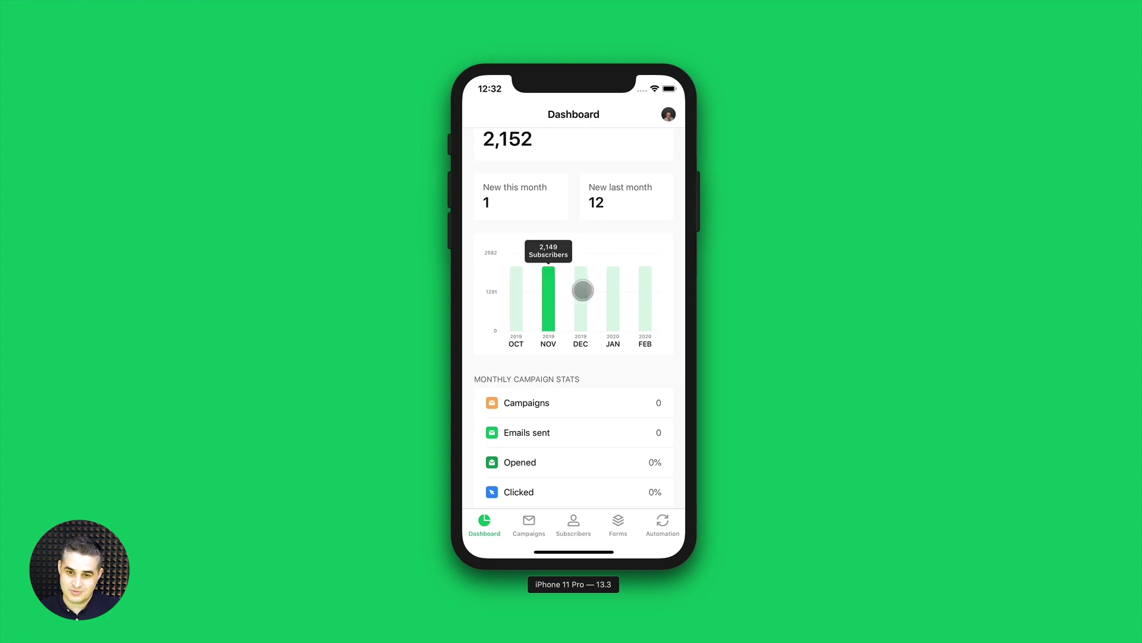
pyautogui.click(581, 291)
pyautogui.click(613, 291)
# Step the monthly campaign stats back from NOV 2019 to JUN 2019.
pyautogui.moveTo(595, 370); pyautogui.dragTo(599, 182)
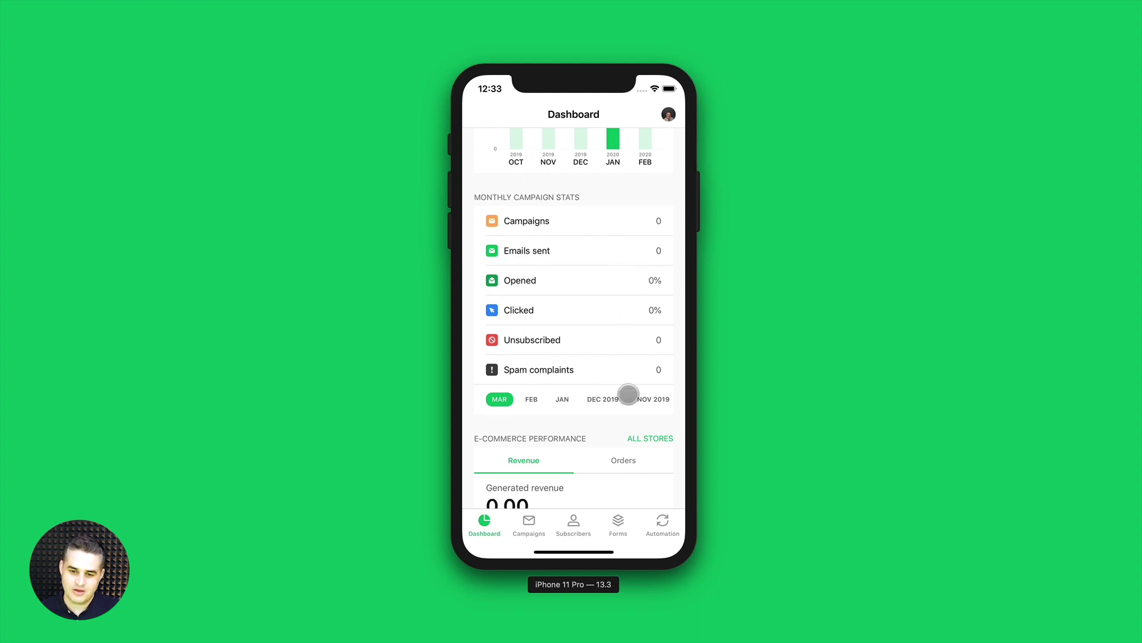
pyautogui.click(653, 399)
pyautogui.click(652, 398)
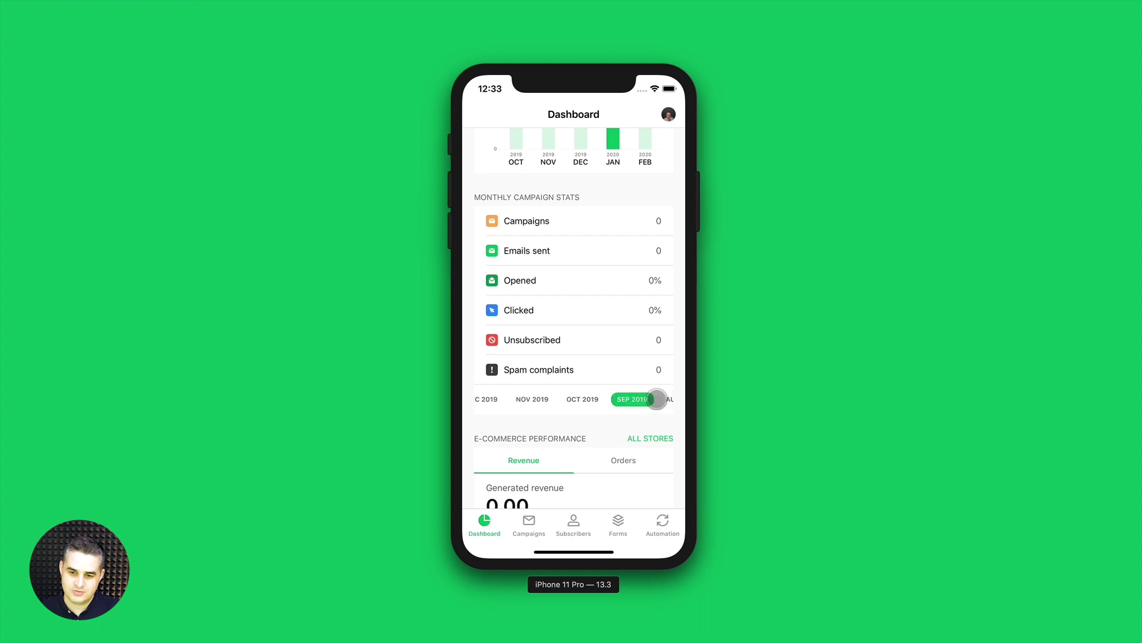
pyautogui.click(659, 398)
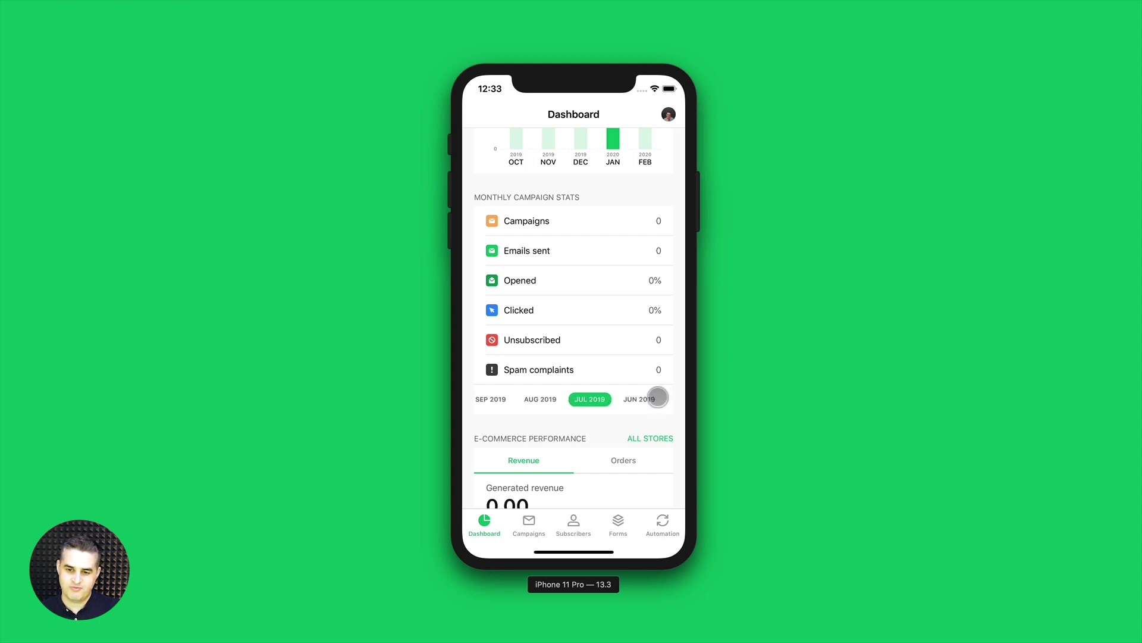
pyautogui.click(658, 397)
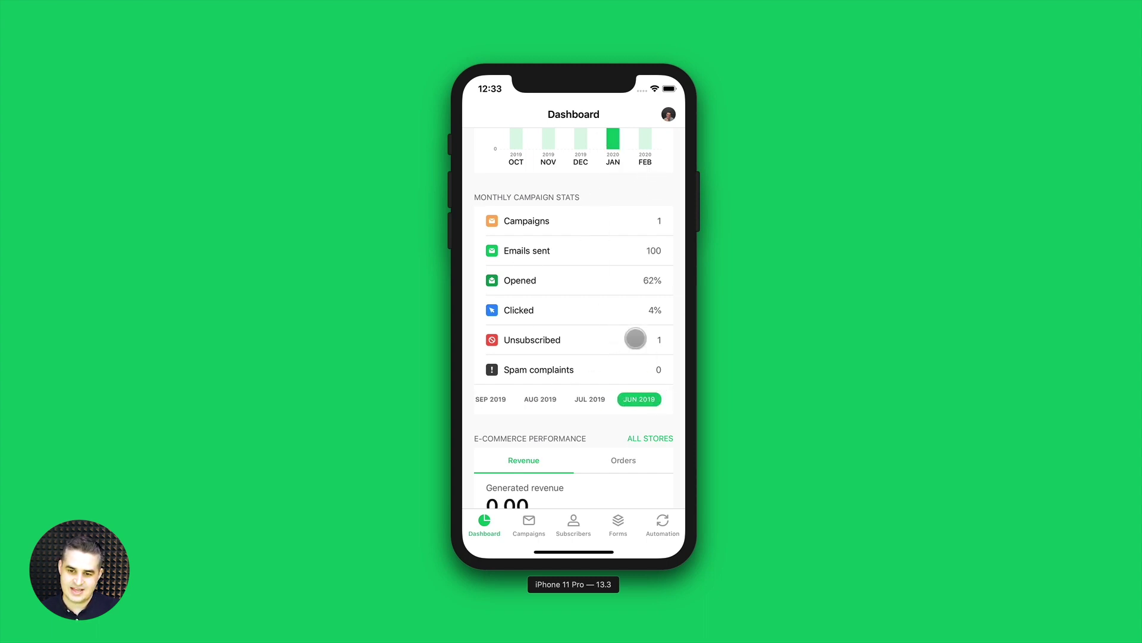
pyautogui.click(589, 398)
pyautogui.click(634, 399)
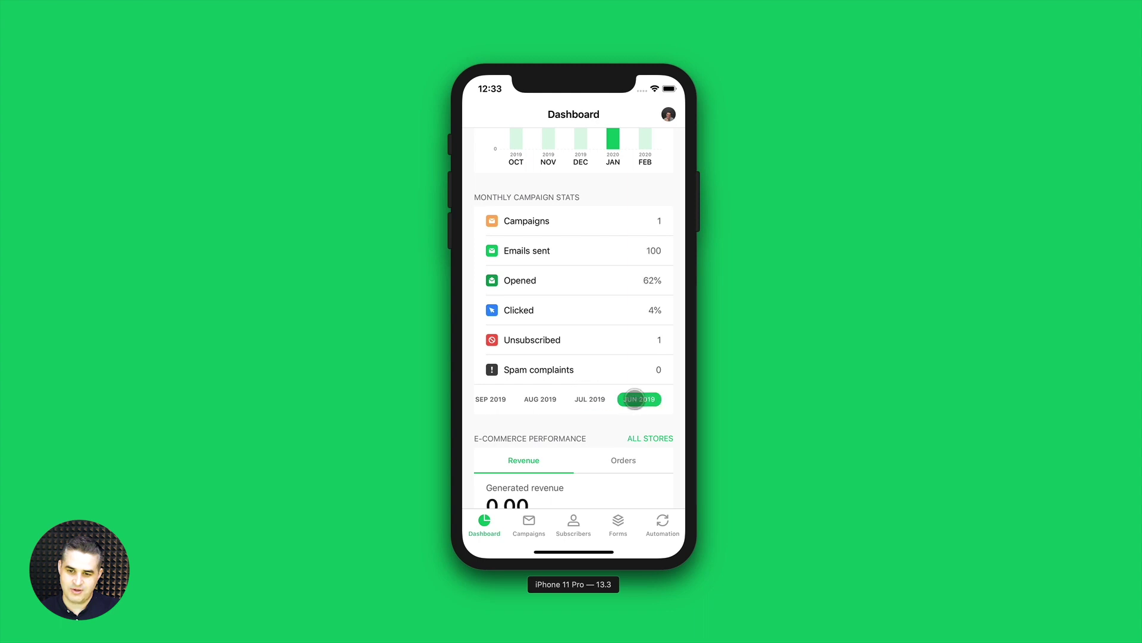
# Keep revenue on ALL STORES for the LAST 6 MONTHS, then go to Campaigns.
pyautogui.moveTo(591, 428); pyautogui.dragTo(588, 281)
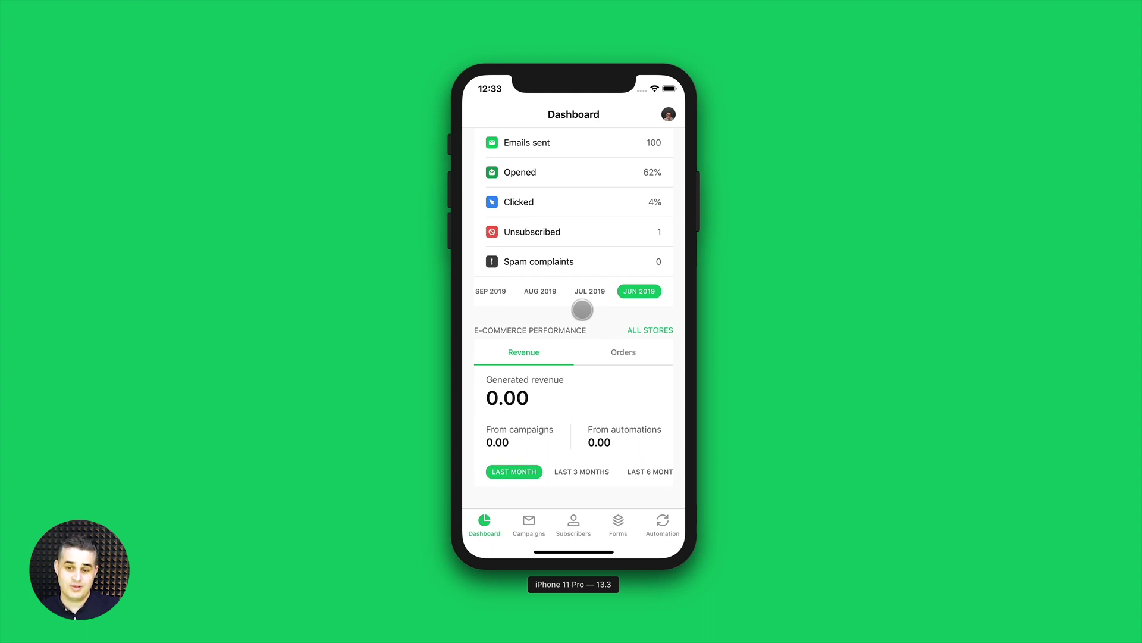
pyautogui.click(634, 328)
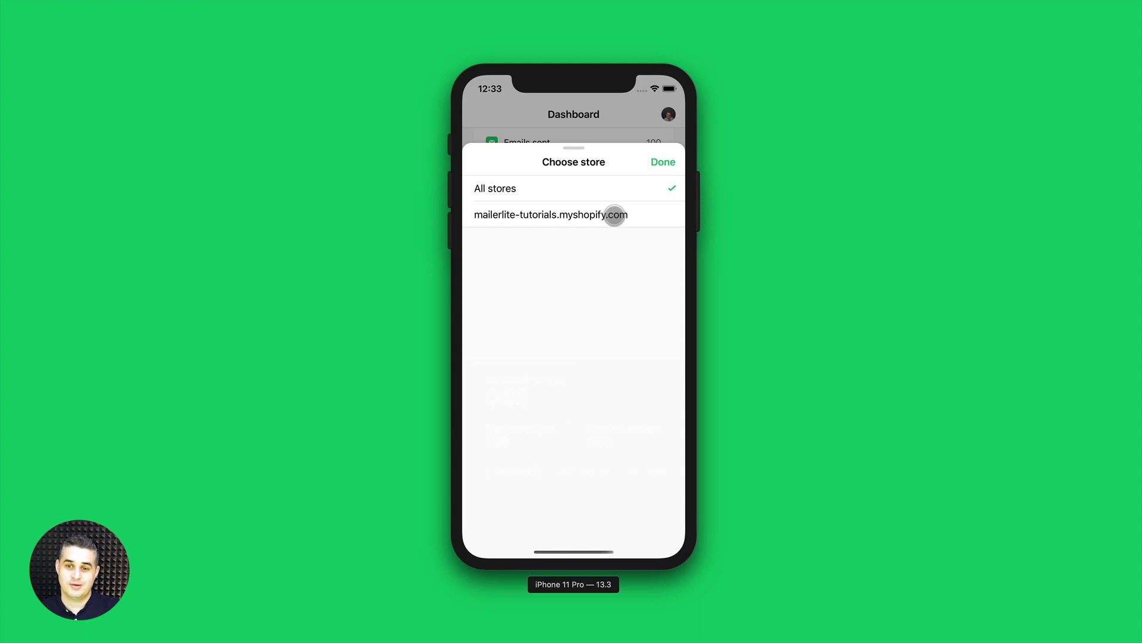
pyautogui.click(658, 162)
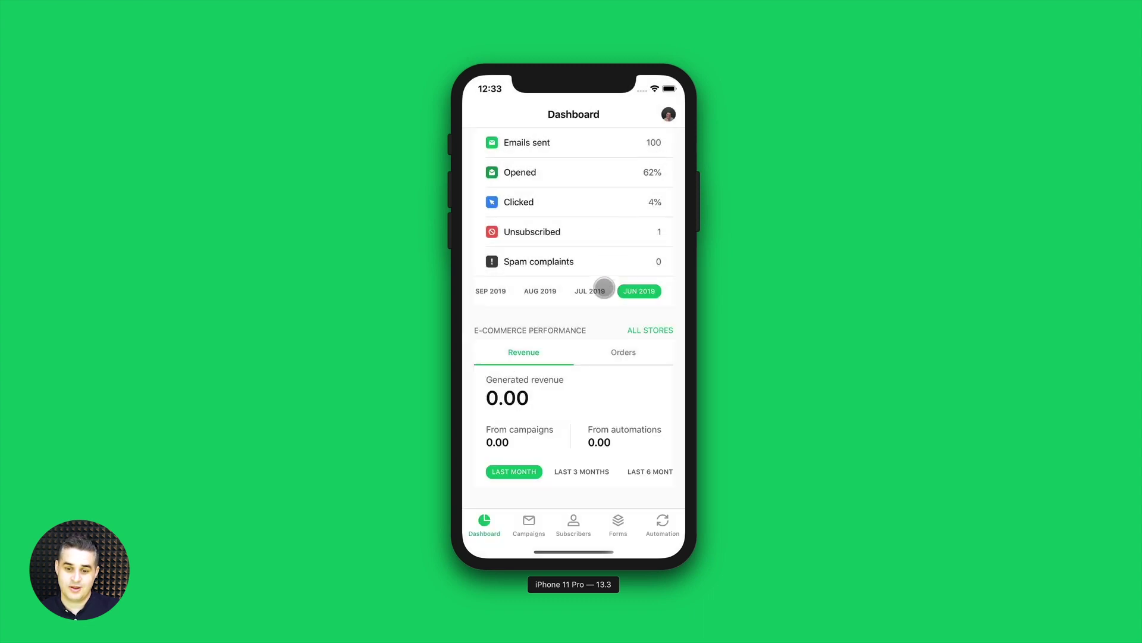
pyautogui.moveTo(589, 383); pyautogui.dragTo(590, 358)
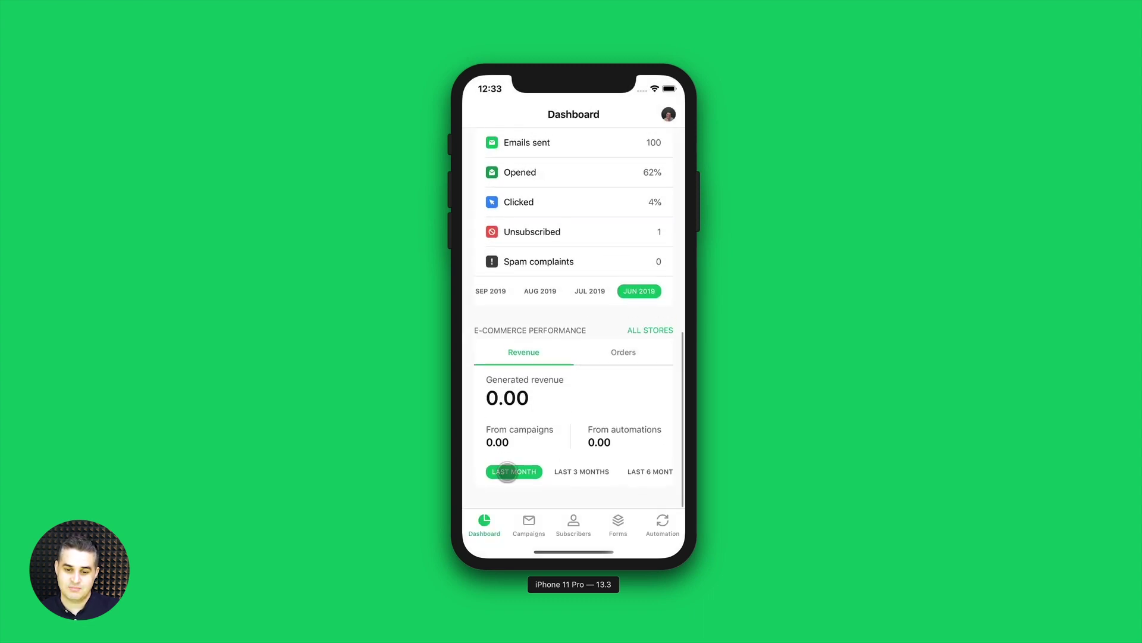
pyautogui.click(574, 473)
pyautogui.click(626, 472)
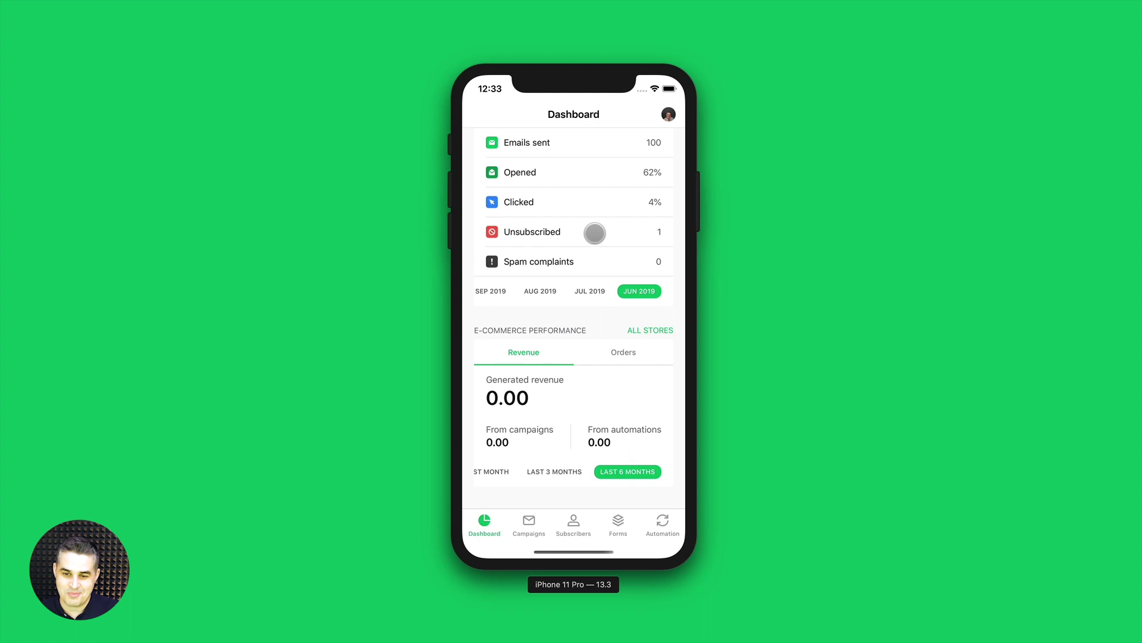
pyautogui.moveTo(595, 205); pyautogui.dragTo(619, 604)
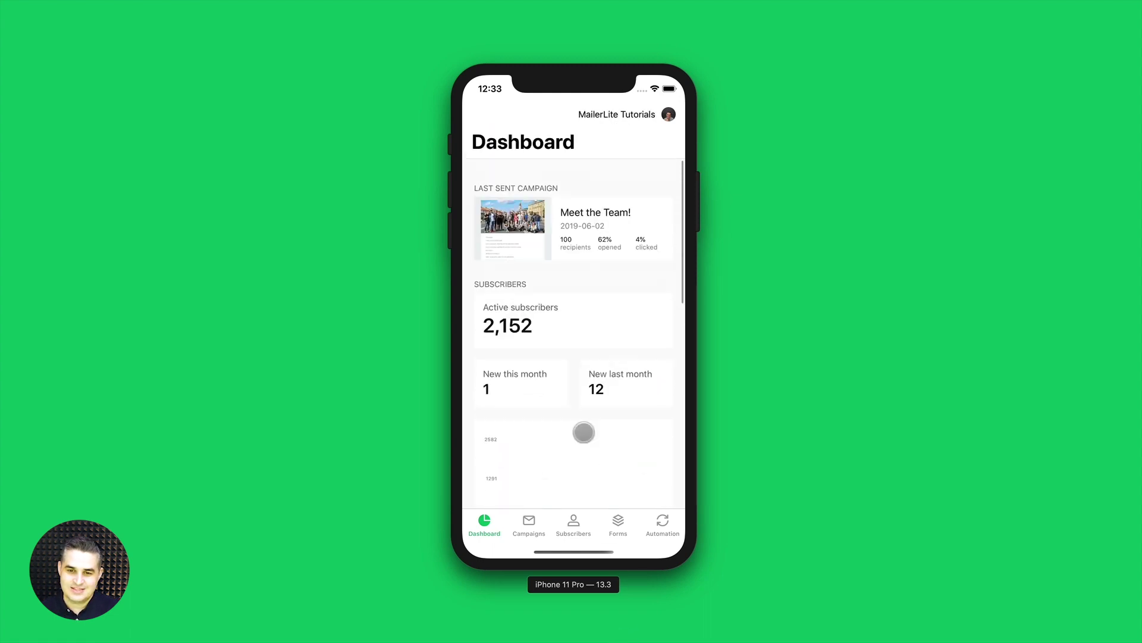
pyautogui.click(530, 521)
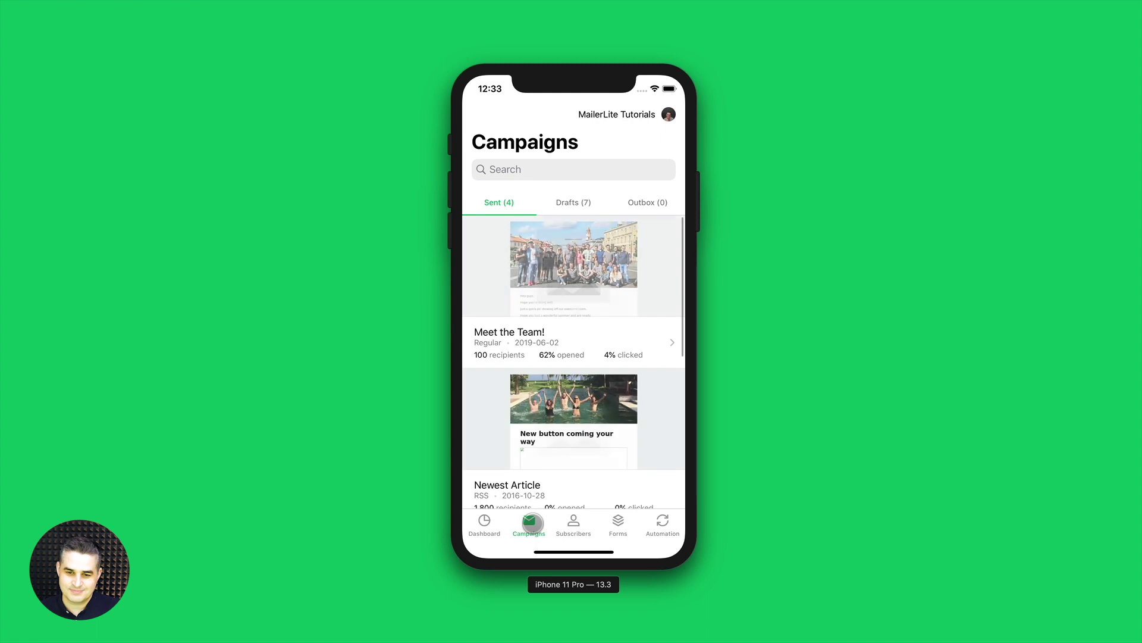
# Open the Meet the Team! campaign report from the Sent list.
pyautogui.moveTo(588, 316); pyautogui.dragTo(597, 421)
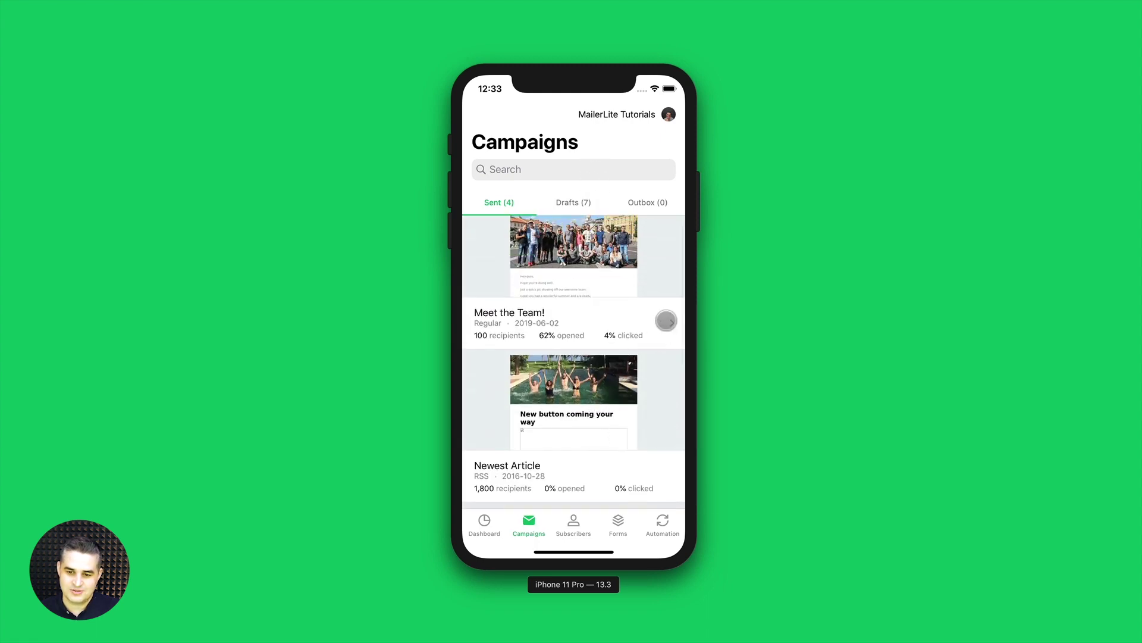
pyautogui.click(669, 321)
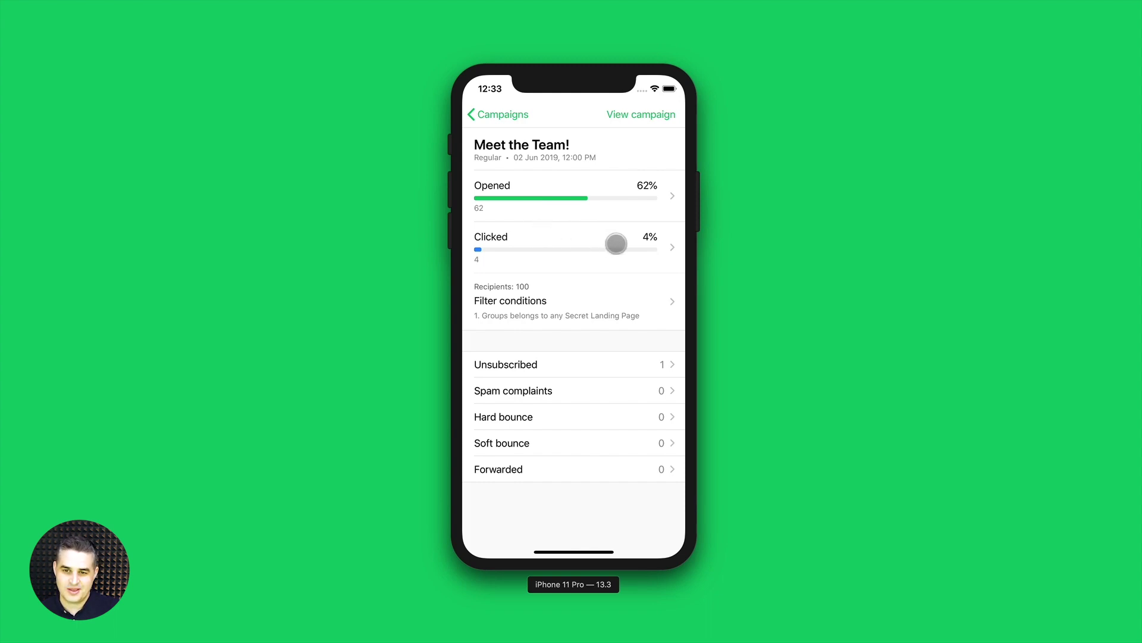
# Preview the full Meet the Team! email and its campaign info, then close the preview.
pyautogui.click(641, 116)
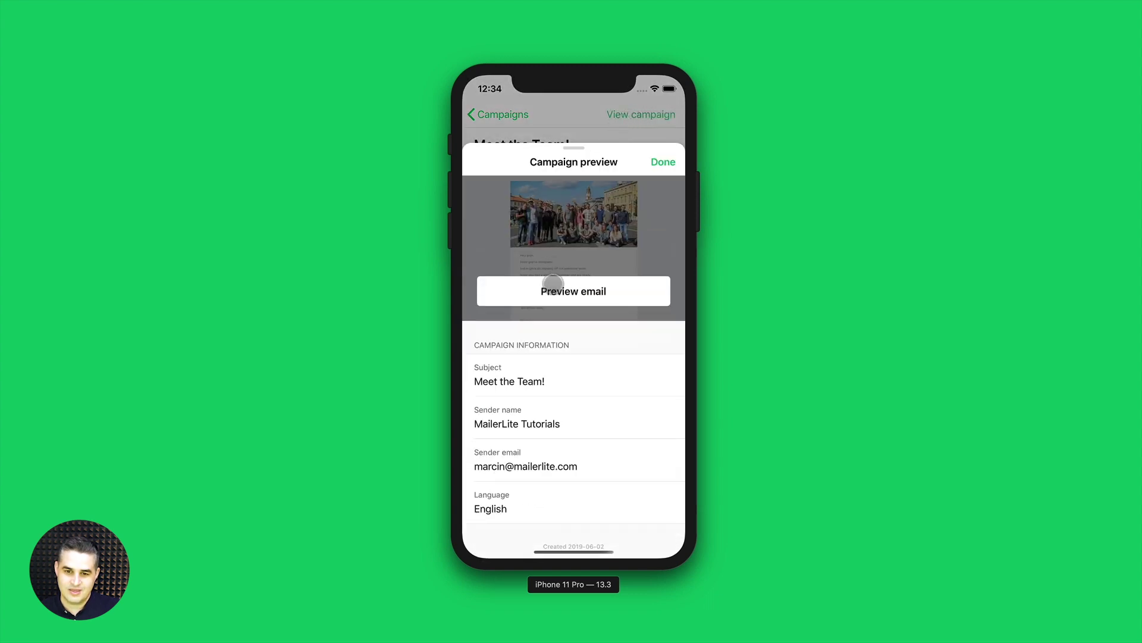
pyautogui.click(553, 284)
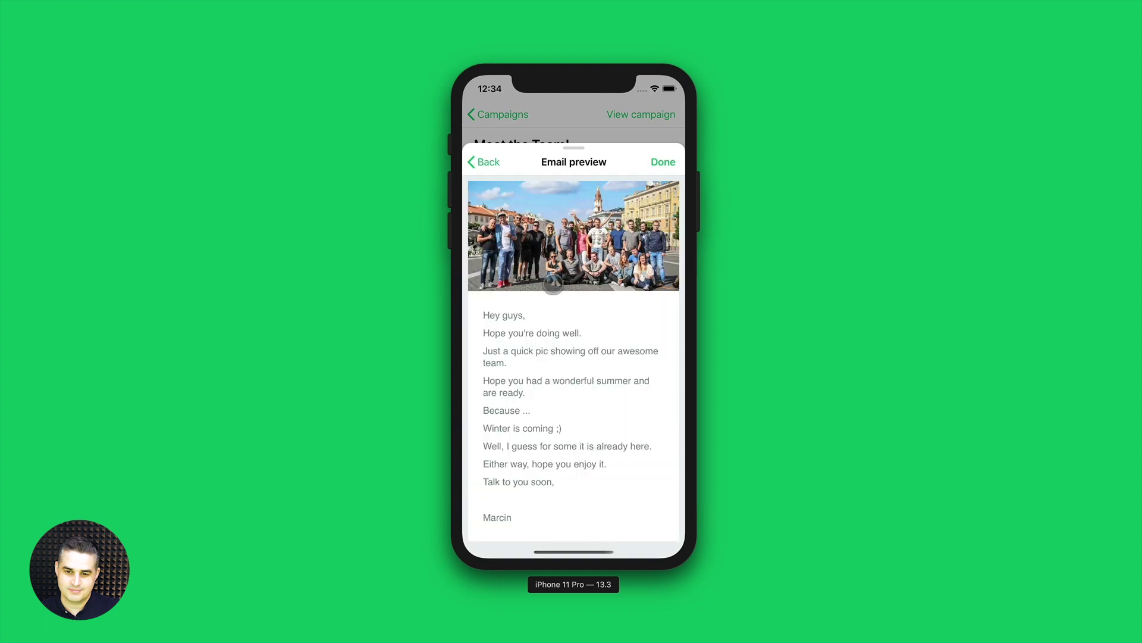
pyautogui.moveTo(598, 413); pyautogui.dragTo(599, 446)
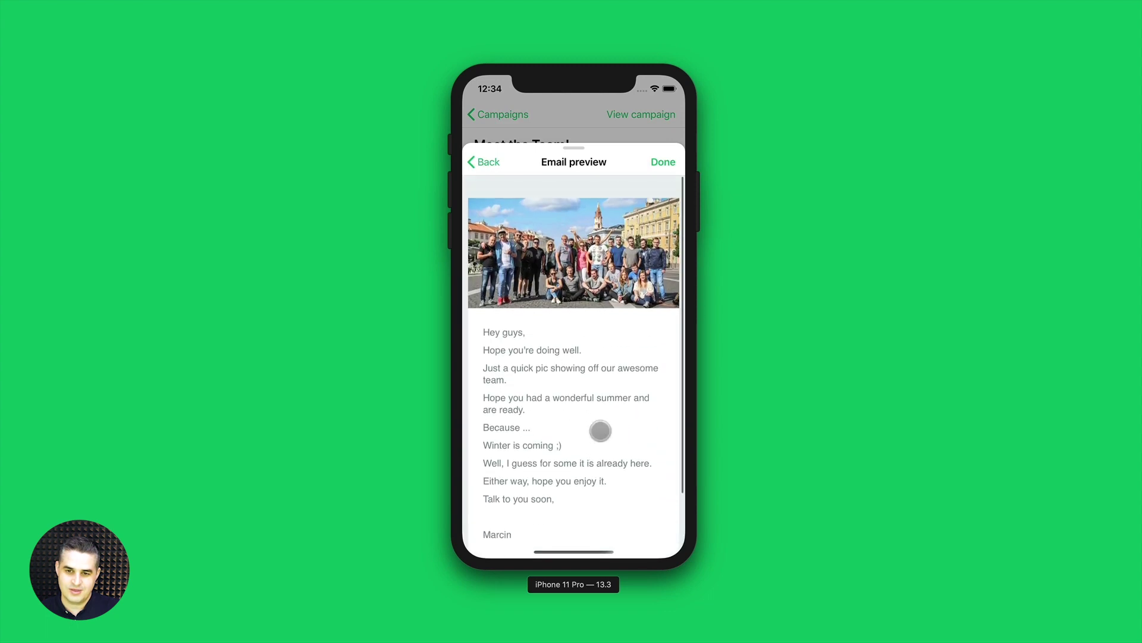
pyautogui.click(483, 160)
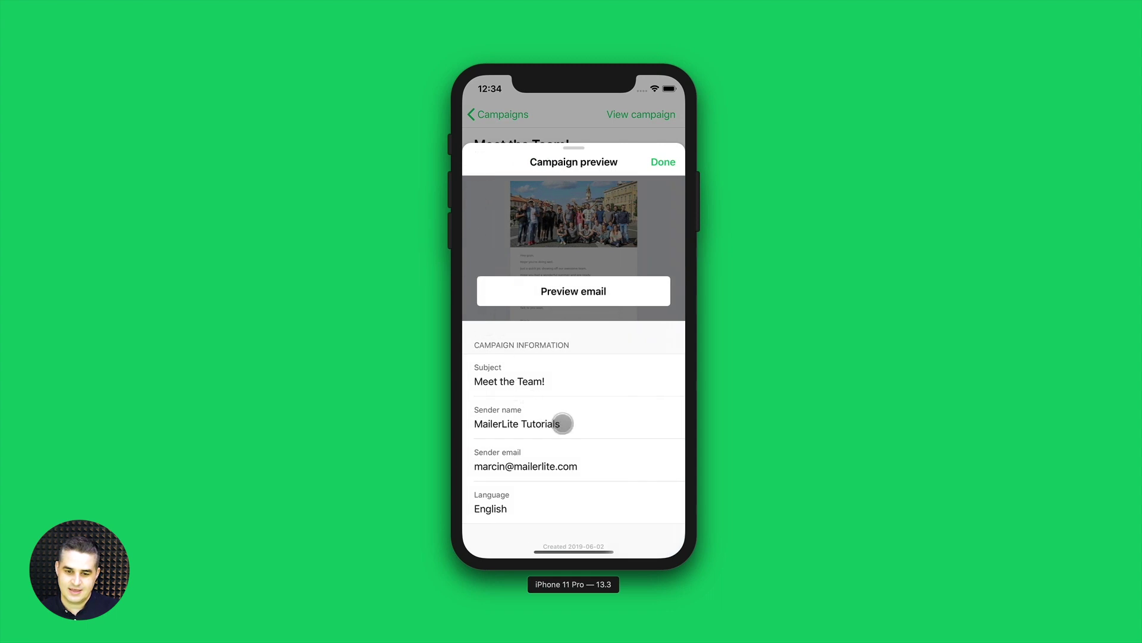
pyautogui.moveTo(561, 423); pyautogui.dragTo(561, 347)
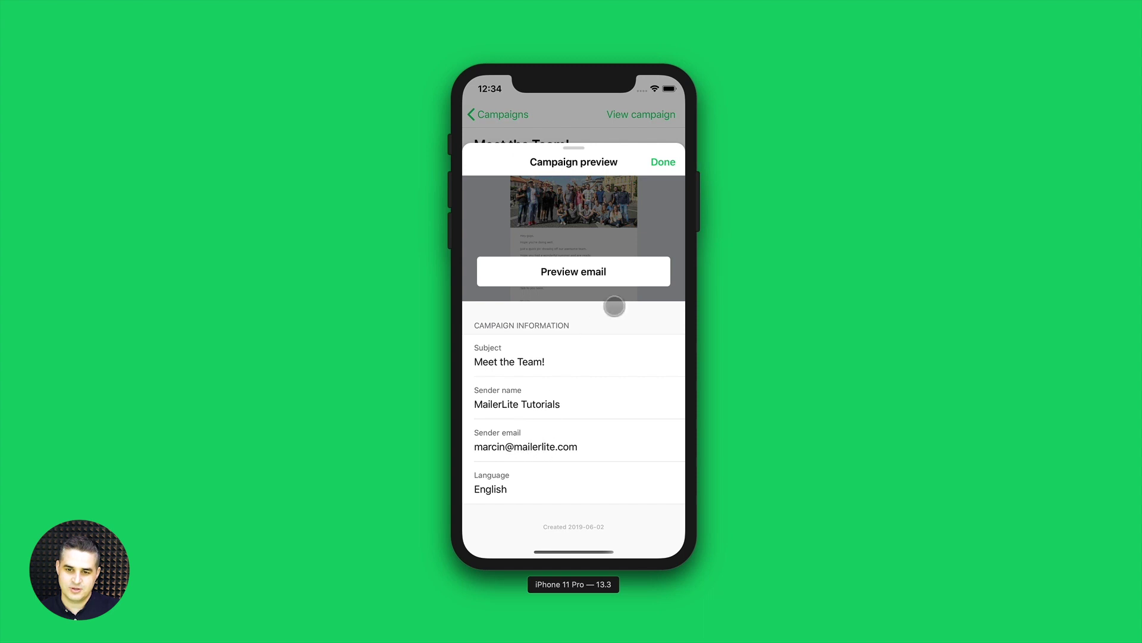
pyautogui.click(654, 162)
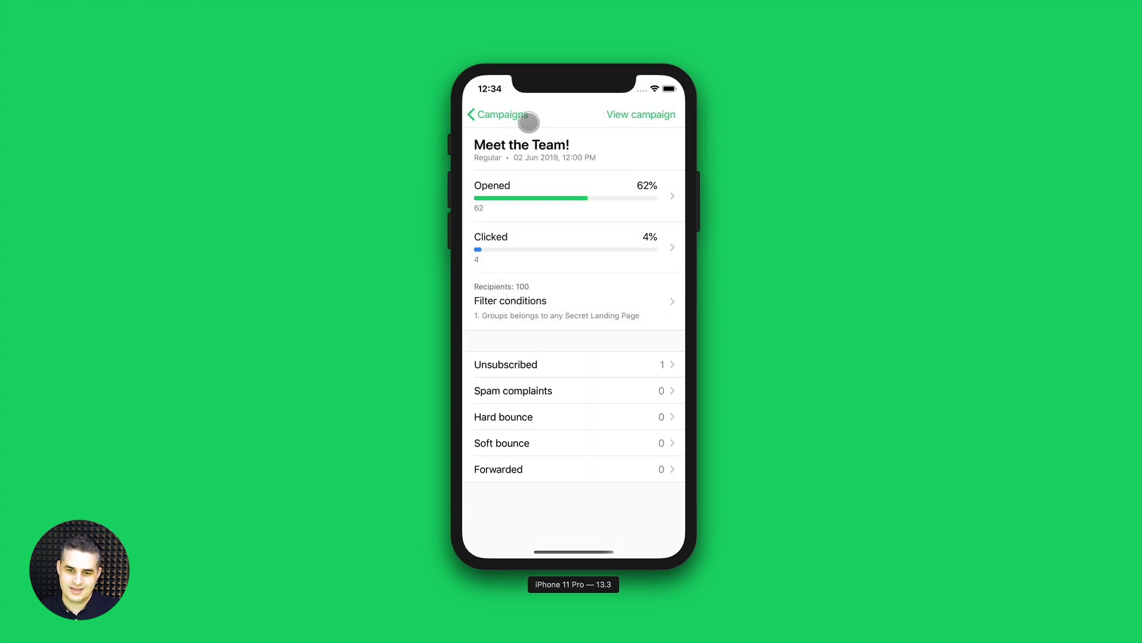
pyautogui.click(491, 113)
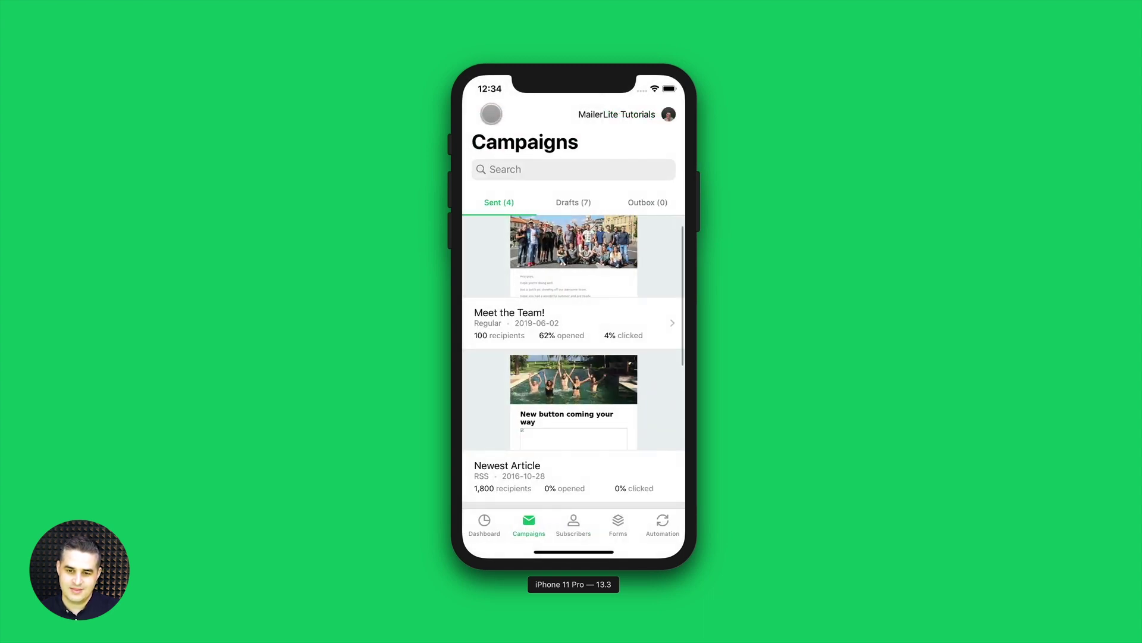
# Show the 7 draft campaigns and scroll through them to the Demo draft.
pyautogui.click(562, 202)
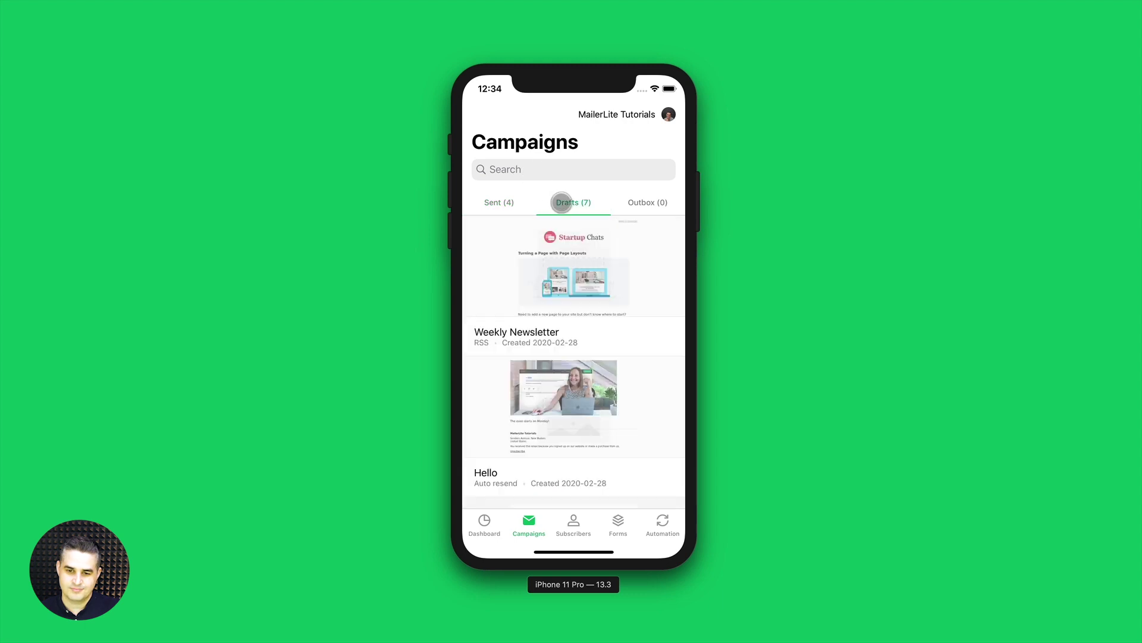
pyautogui.moveTo(587, 348); pyautogui.dragTo(582, 217)
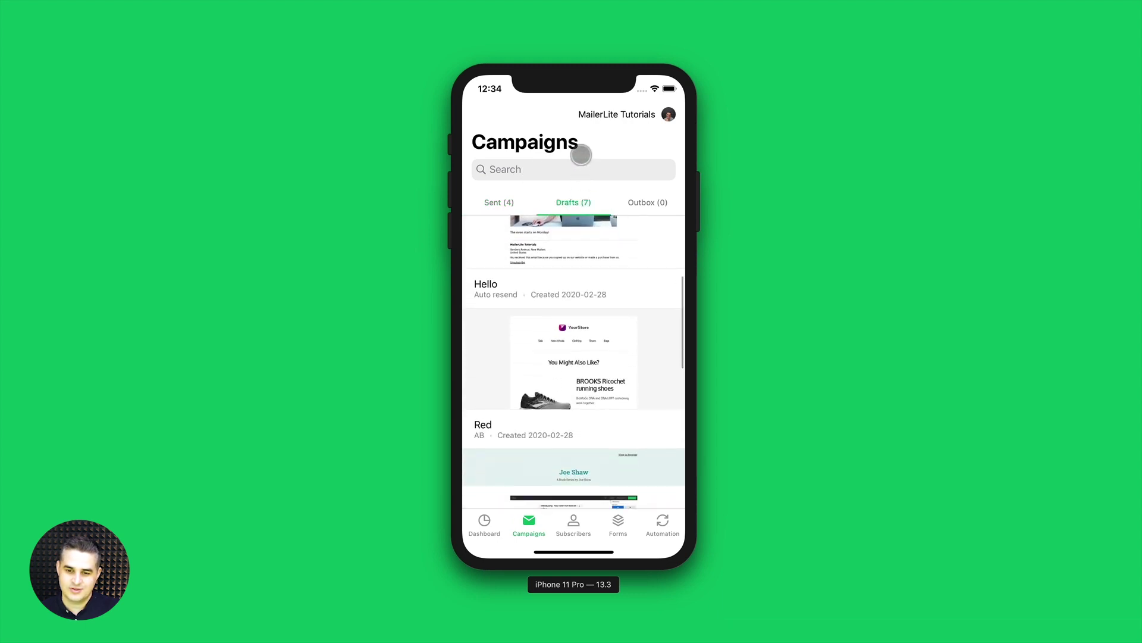
pyautogui.moveTo(586, 349); pyautogui.dragTo(581, 205)
pyautogui.moveTo(604, 306); pyautogui.dragTo(585, 204)
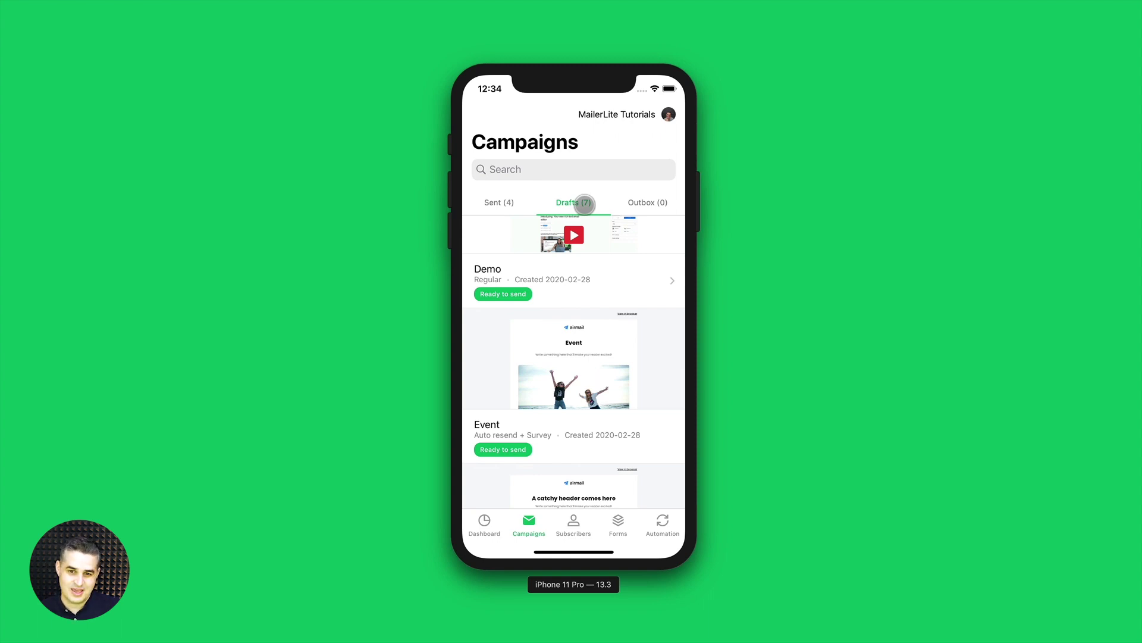
pyautogui.moveTo(586, 266); pyautogui.dragTo(582, 323)
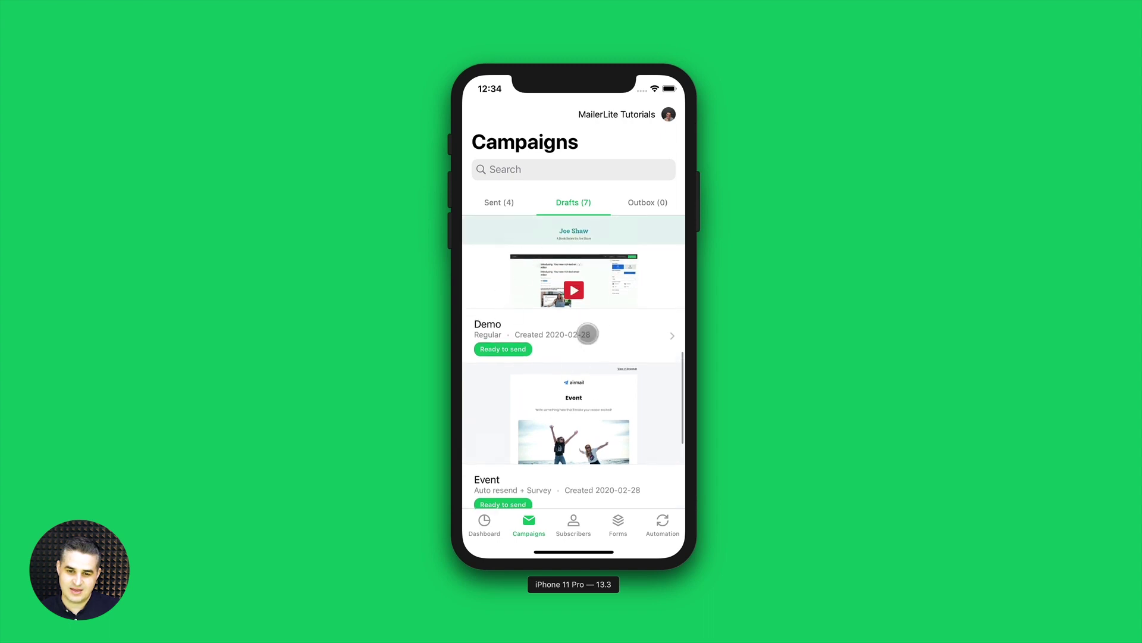
pyautogui.moveTo(637, 262); pyautogui.dragTo(614, 434)
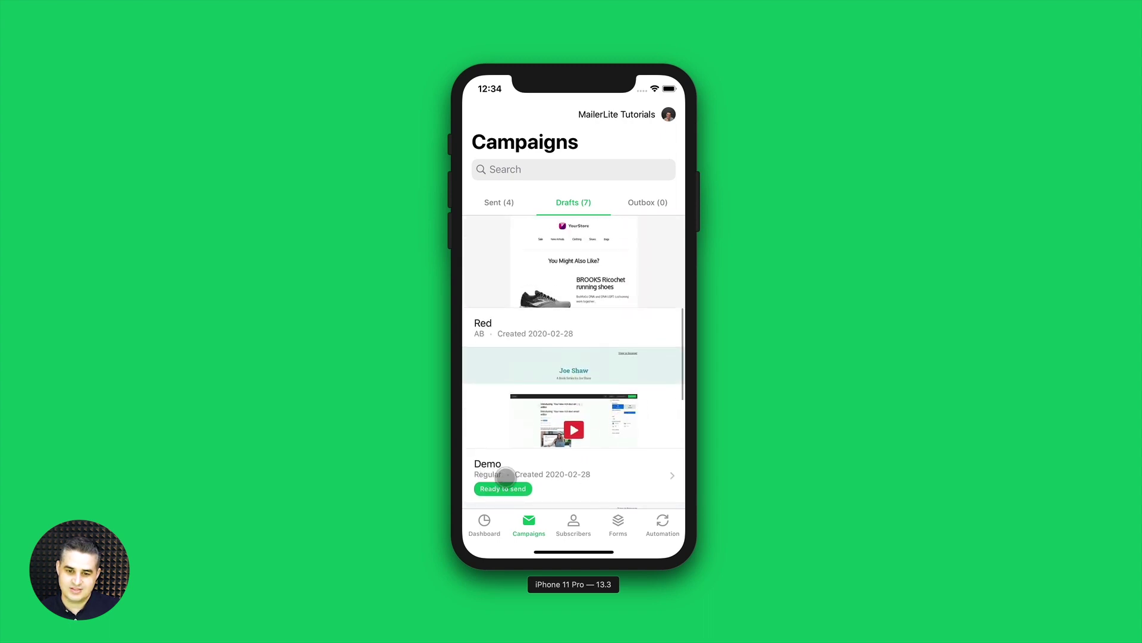
pyautogui.moveTo(566, 468); pyautogui.dragTo(554, 356)
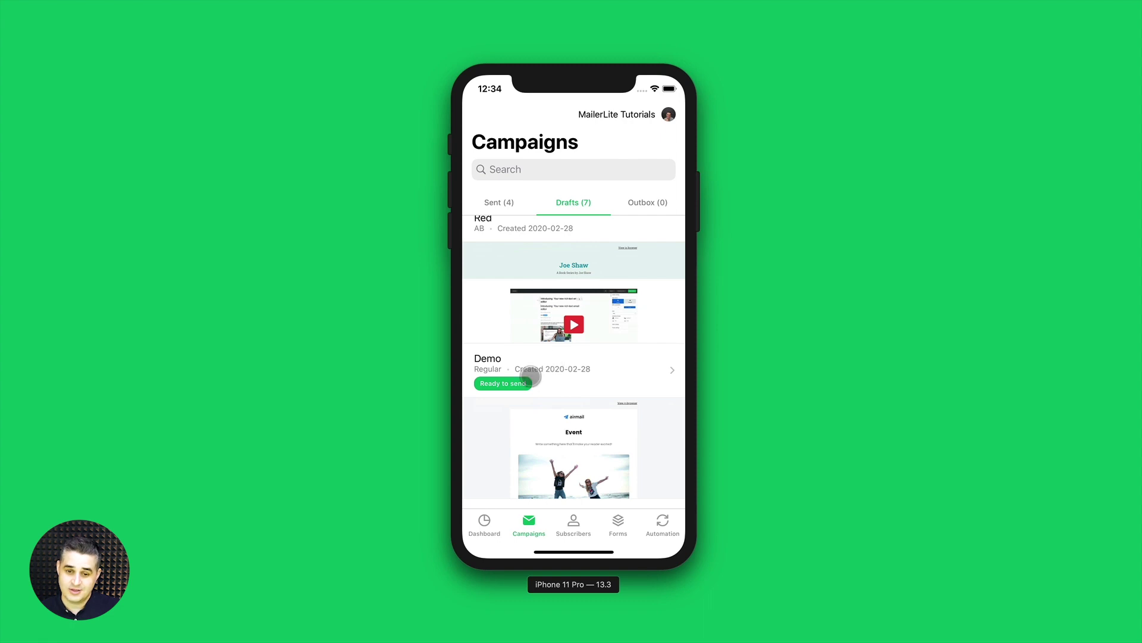
# Review the Demo draft's details and move to delivery options with Send now chosen.
pyautogui.click(508, 385)
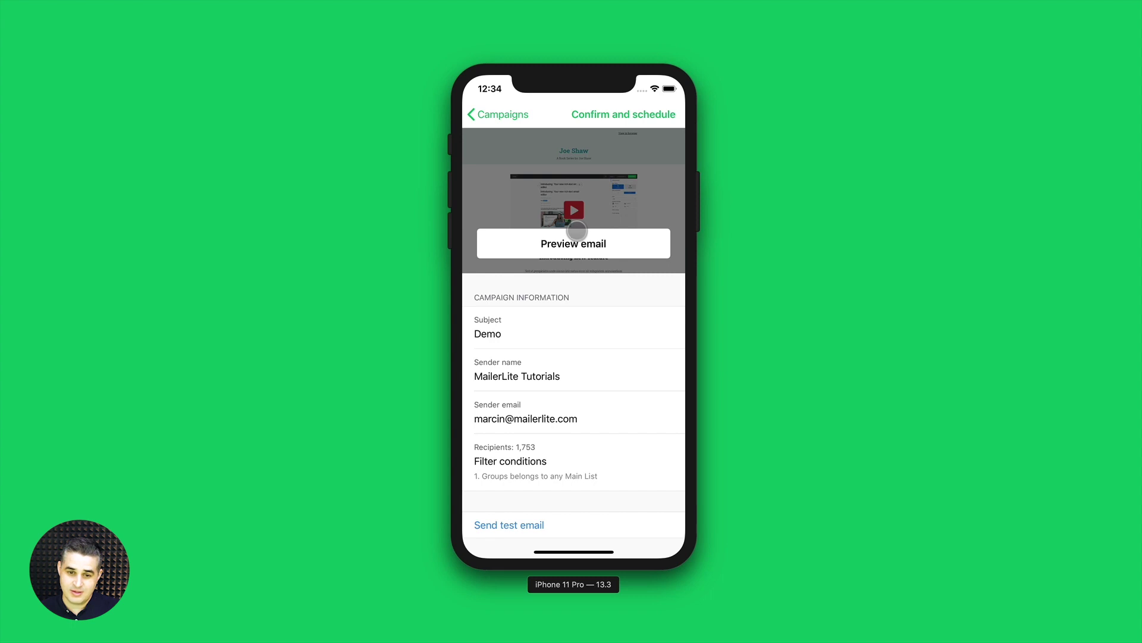
pyautogui.moveTo(572, 410); pyautogui.dragTo(572, 270)
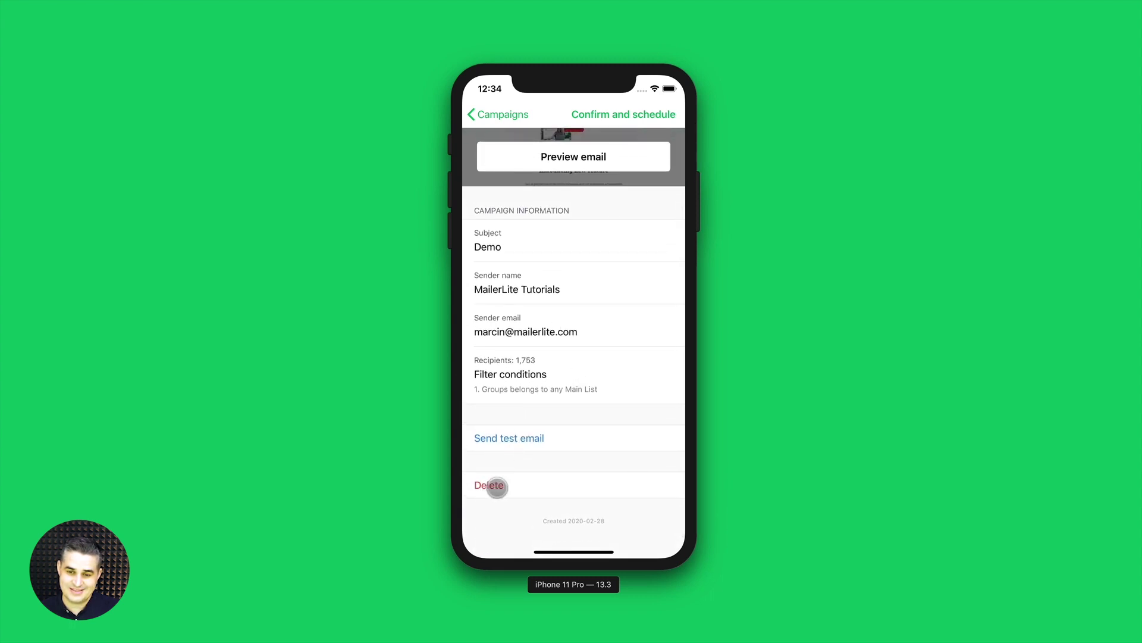
pyautogui.moveTo(658, 286); pyautogui.dragTo(640, 444)
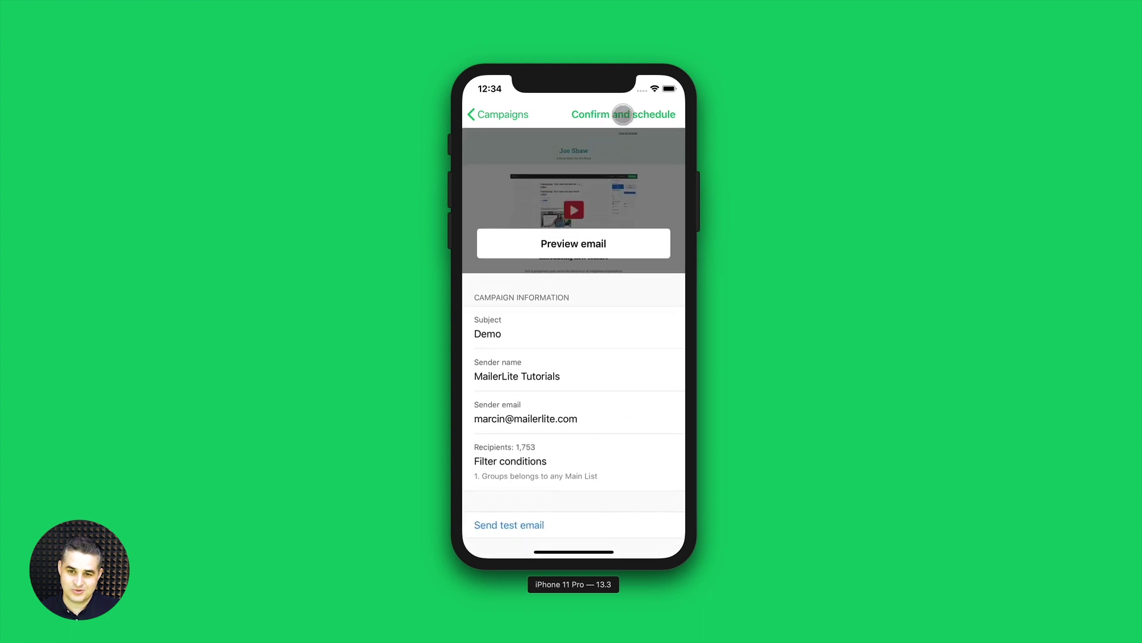
pyautogui.click(621, 114)
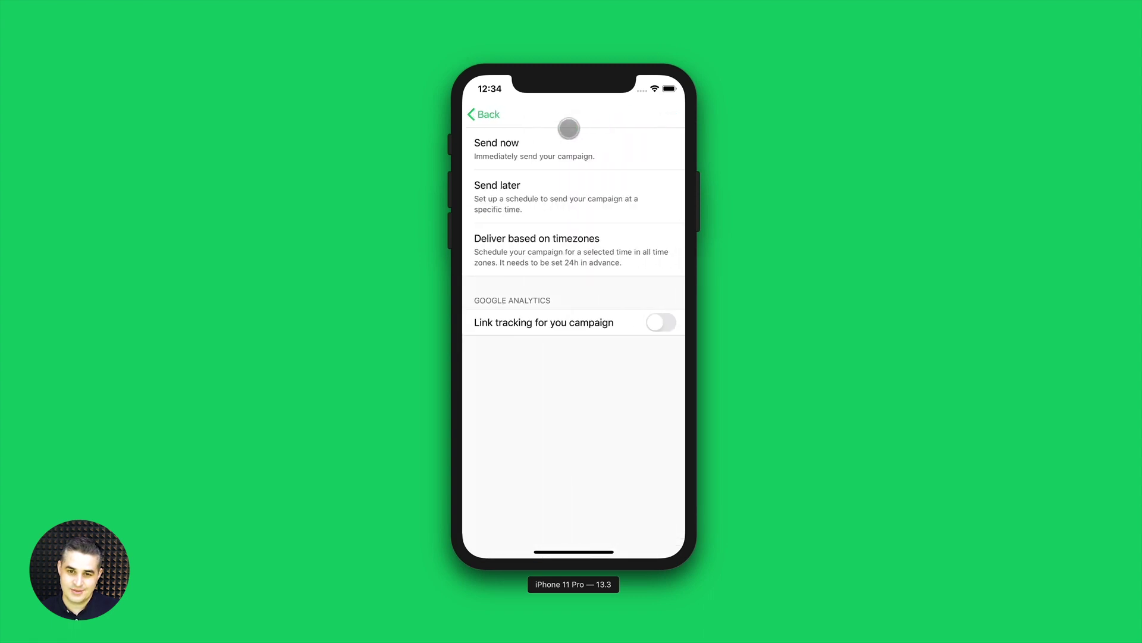
pyautogui.click(547, 150)
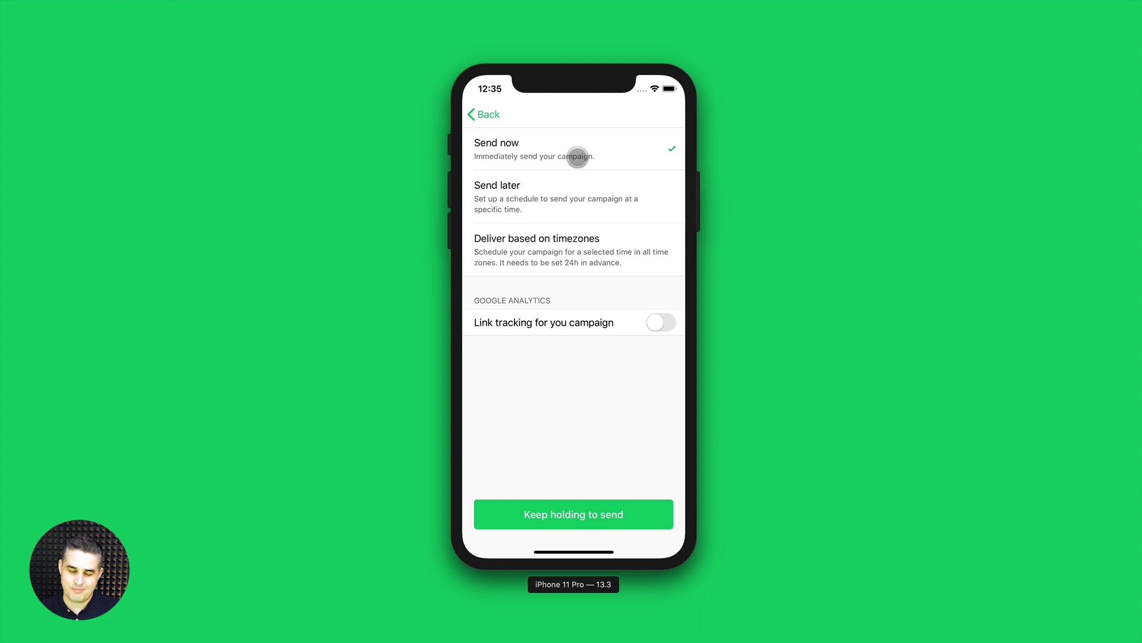
# Choose Send later with the send date set to Fri 13 Mar.
pyautogui.click(558, 191)
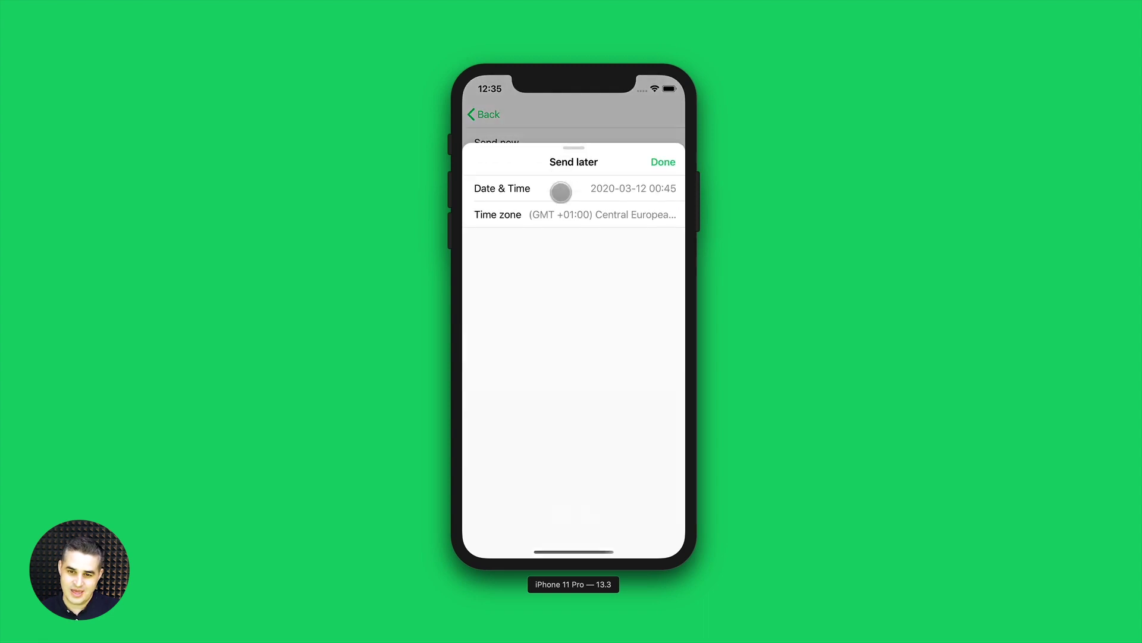
pyautogui.click(561, 192)
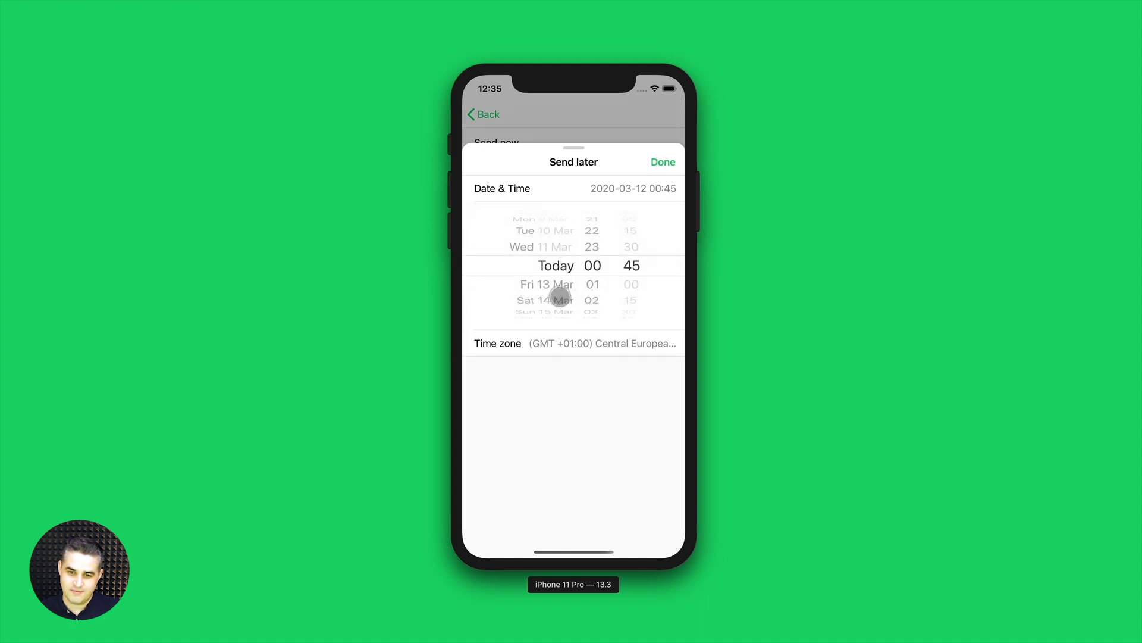
pyautogui.click(549, 284)
pyautogui.click(659, 160)
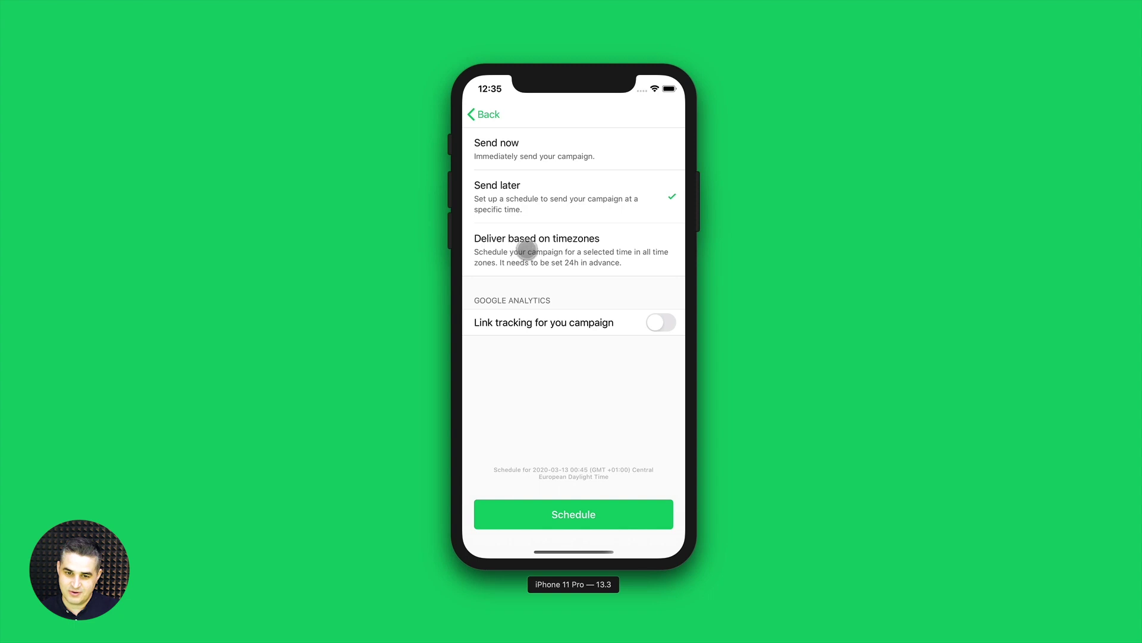
# Switch to timezone-based delivery at 00:45 and schedule the Demo campaign.
pyautogui.click(558, 253)
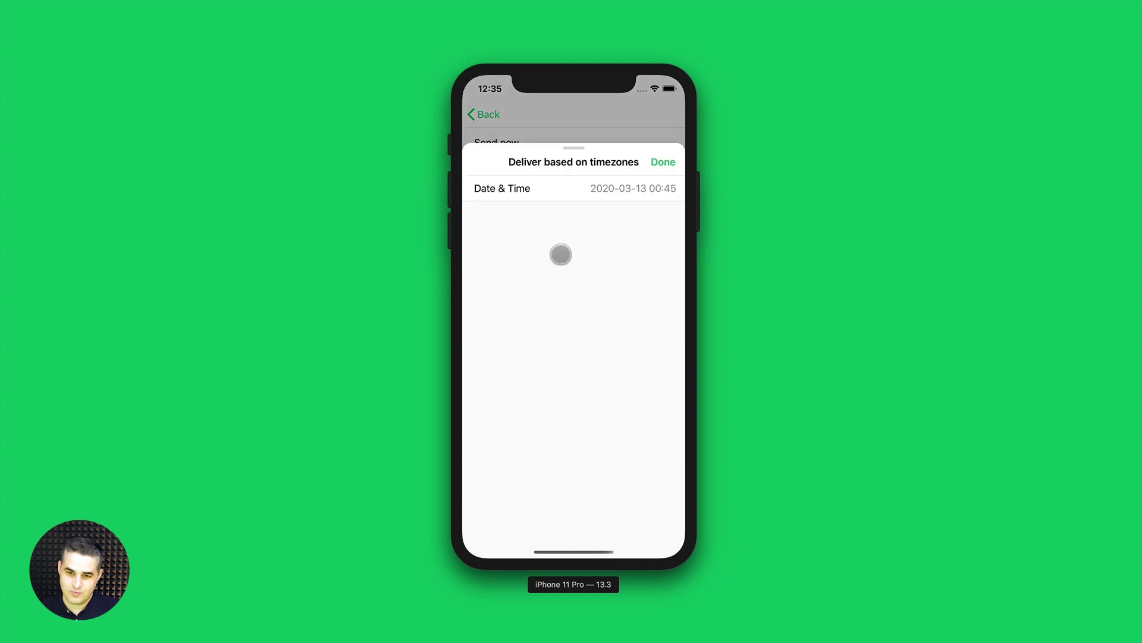
pyautogui.click(663, 162)
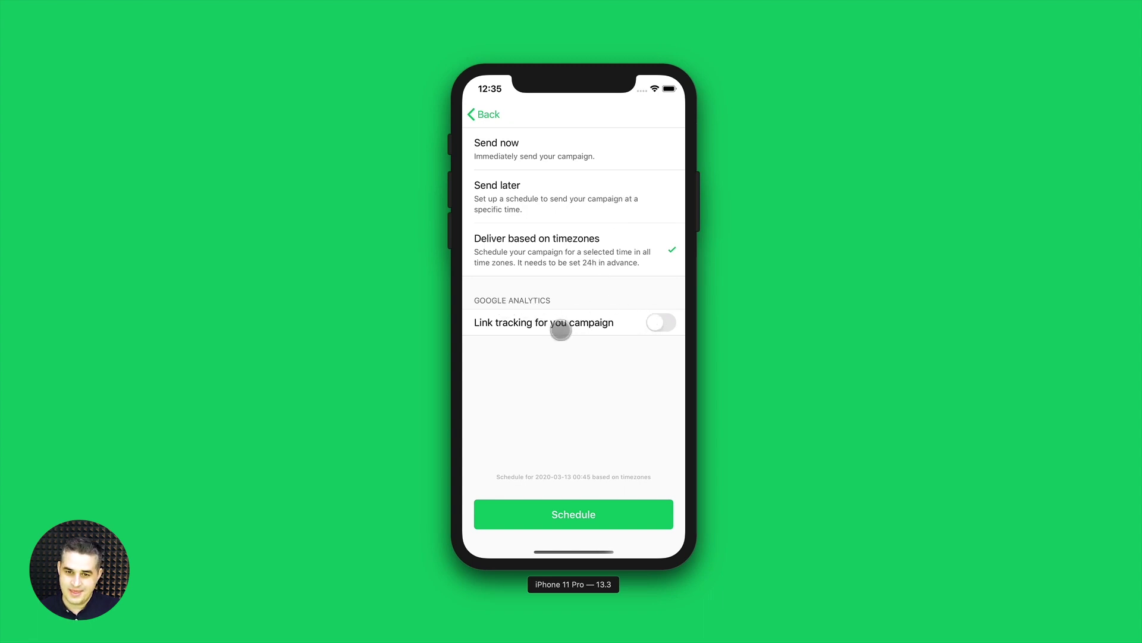
pyautogui.click(569, 513)
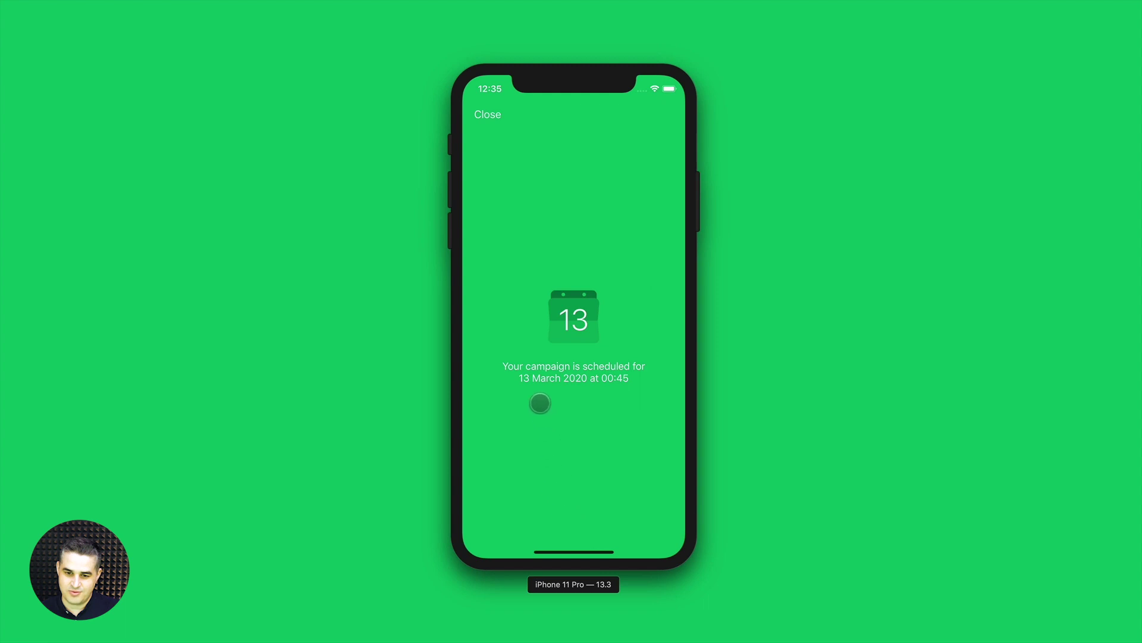
pyautogui.click(487, 115)
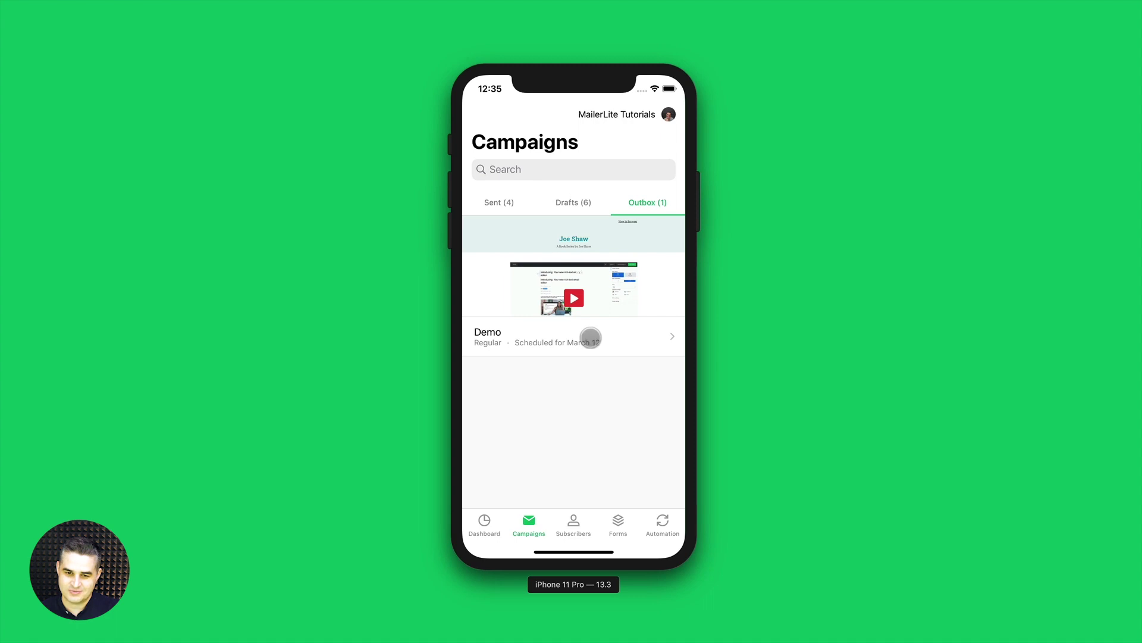
# Unschedule the Demo campaign from the Outbox and return to the Drafts list.
pyautogui.click(581, 335)
pyautogui.moveTo(584, 390); pyautogui.dragTo(583, 442)
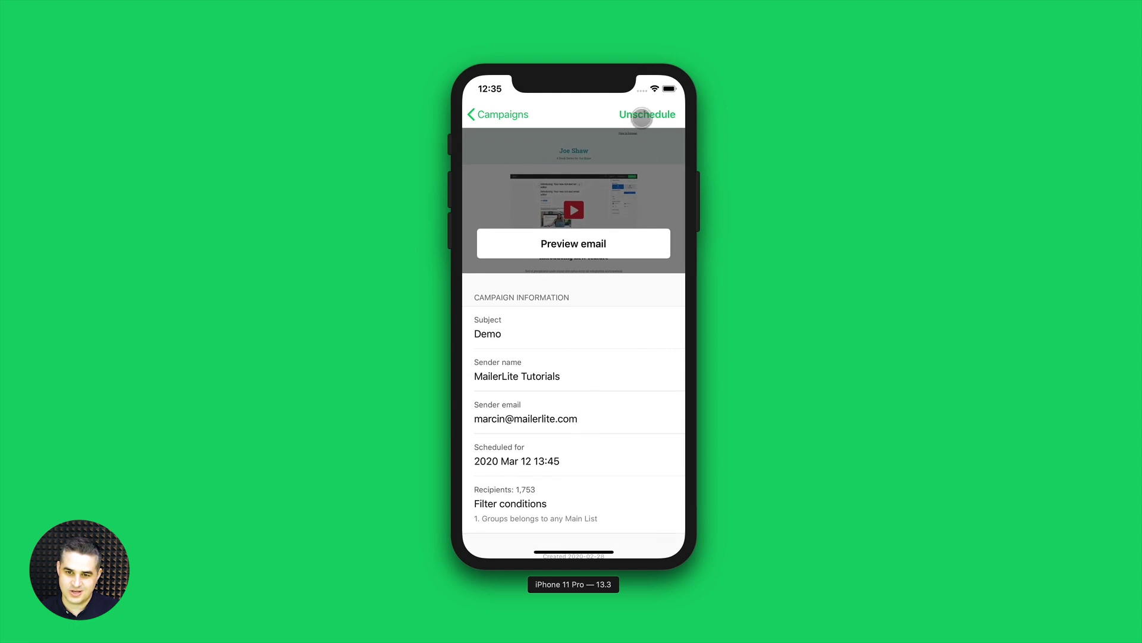
pyautogui.click(642, 116)
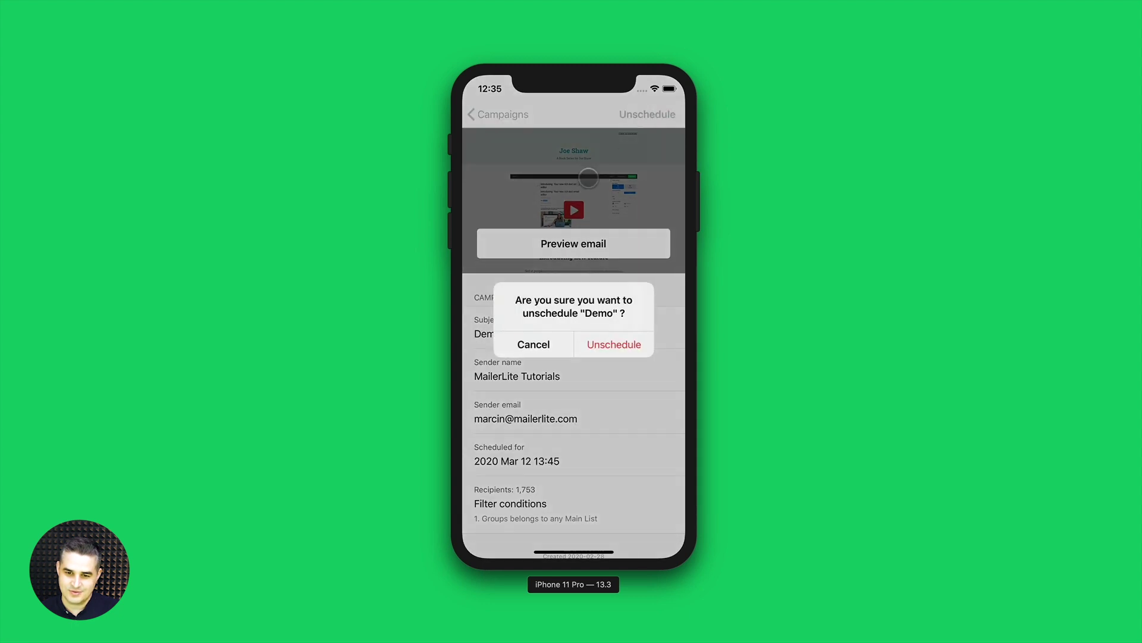
pyautogui.click(607, 343)
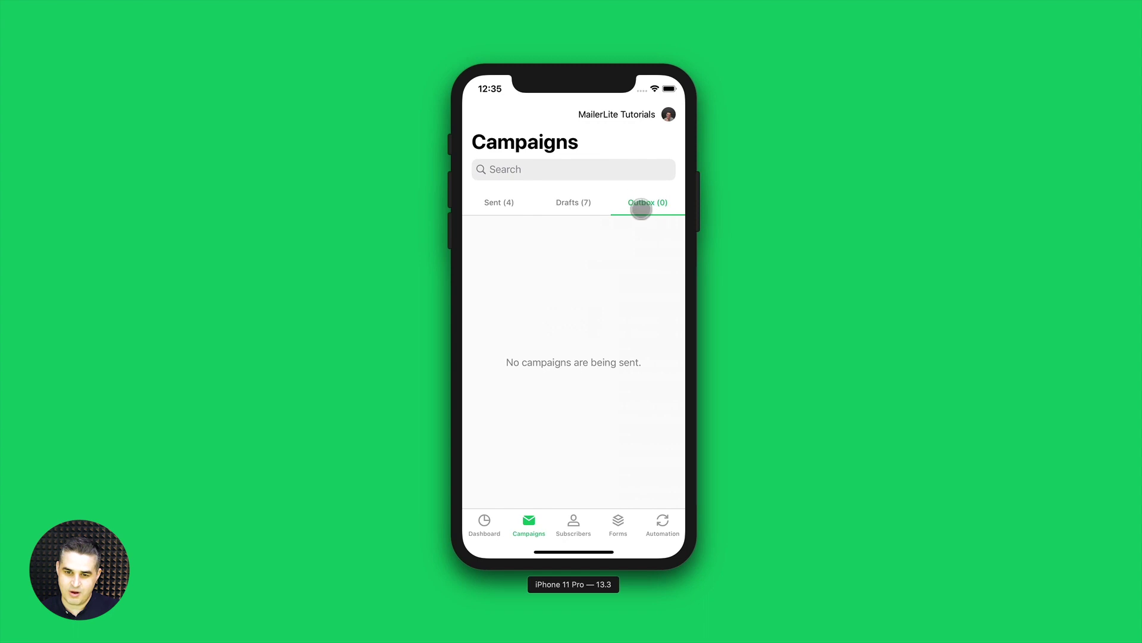
pyautogui.click(576, 200)
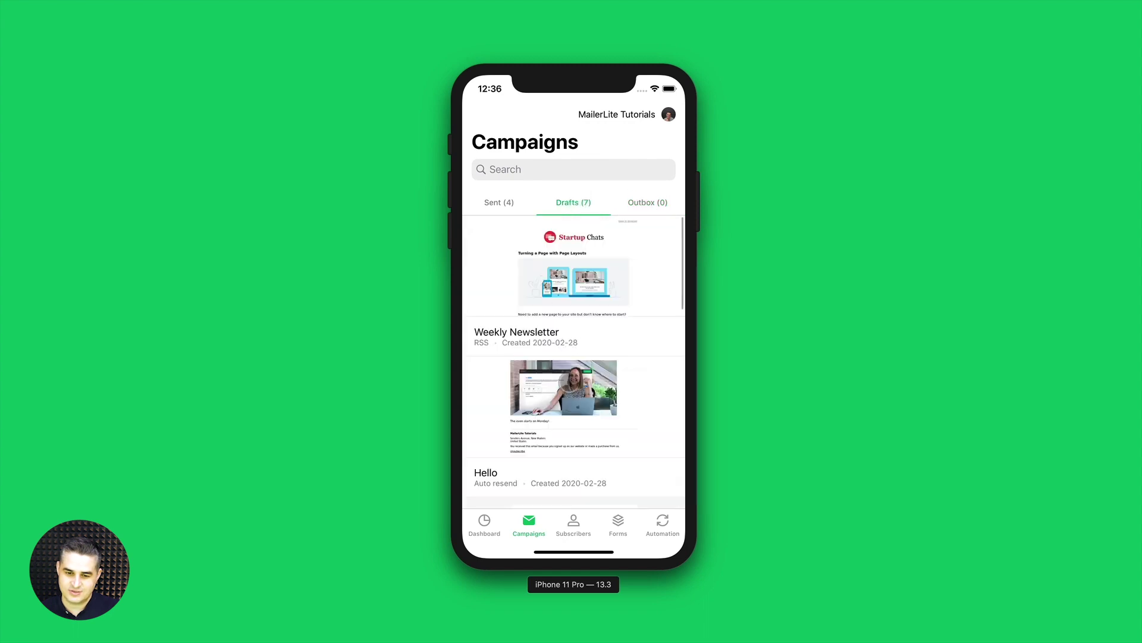
# Scroll the drafts, start and cancel a campaign search, then open Subscribers.
pyautogui.moveTo(572, 401); pyautogui.dragTo(576, 178)
pyautogui.moveTo(587, 403); pyautogui.dragTo(571, 249)
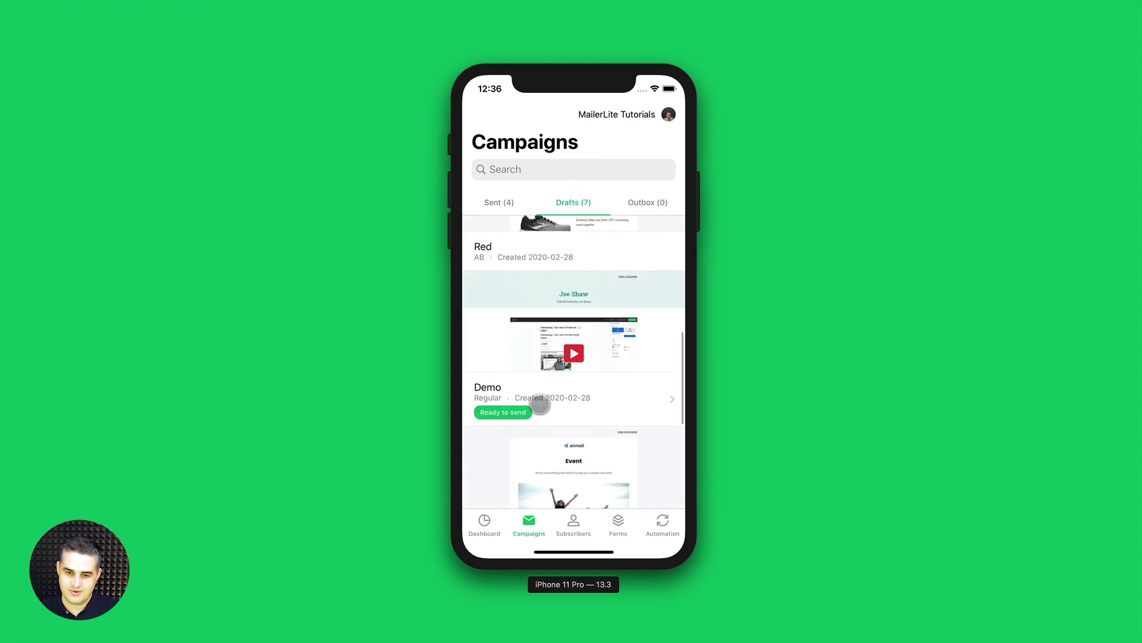
pyautogui.moveTo(597, 294); pyautogui.dragTo(606, 489)
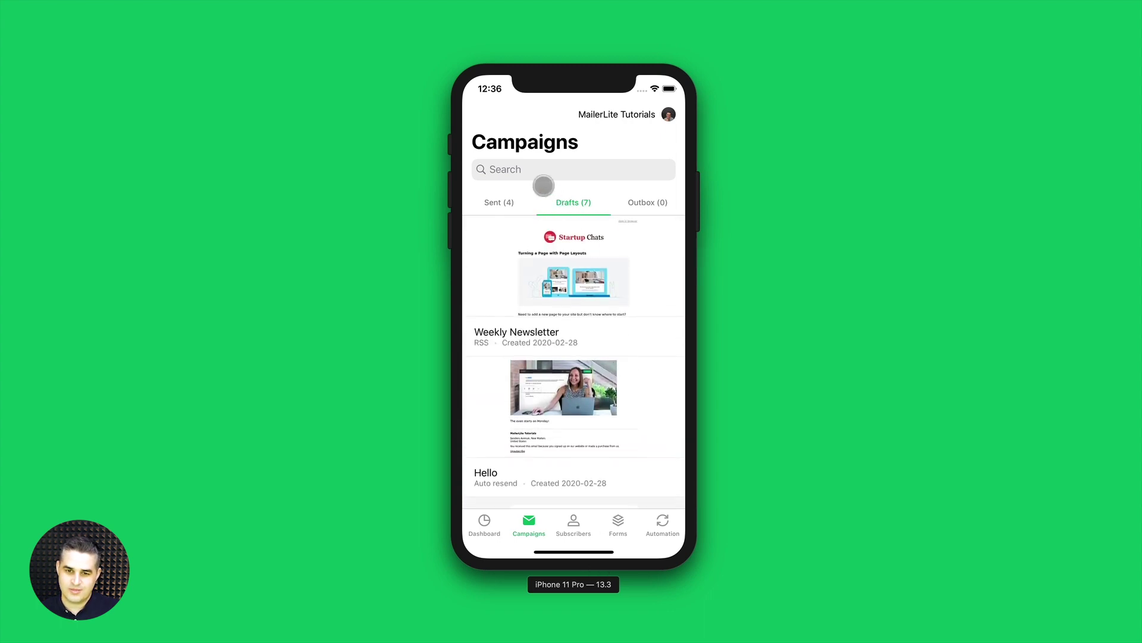
pyautogui.click(505, 170)
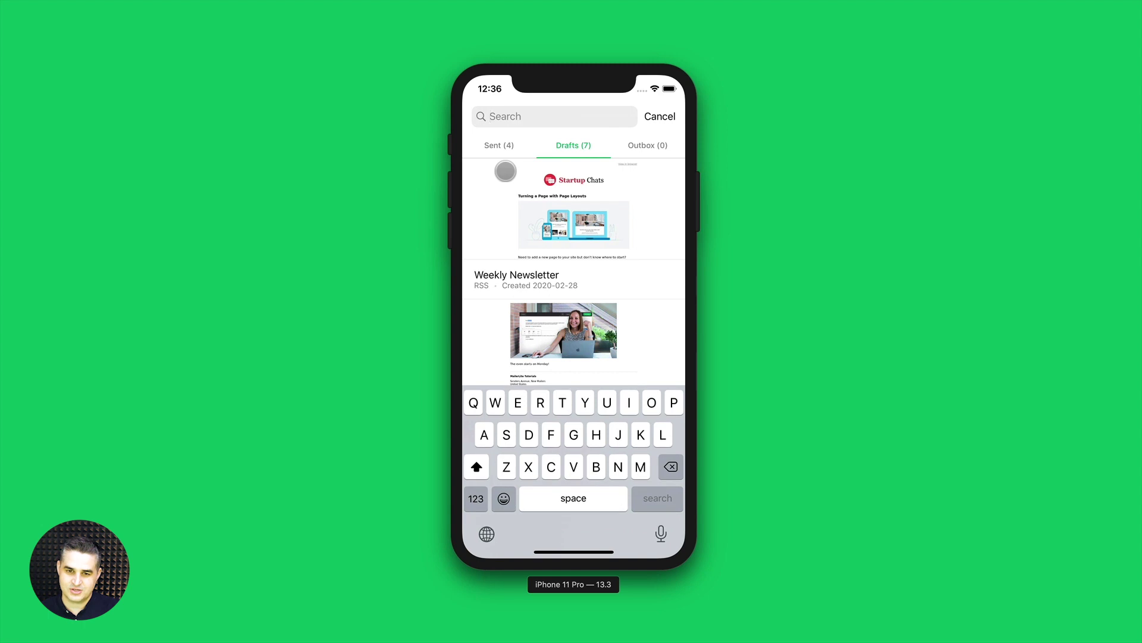
pyautogui.click(648, 116)
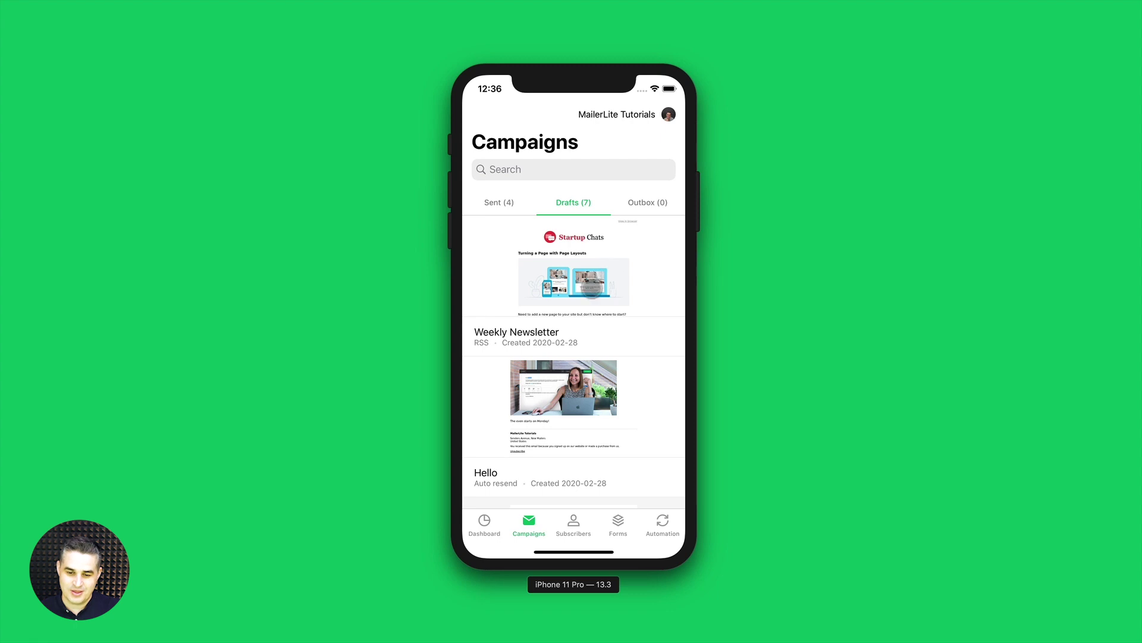
pyautogui.click(573, 521)
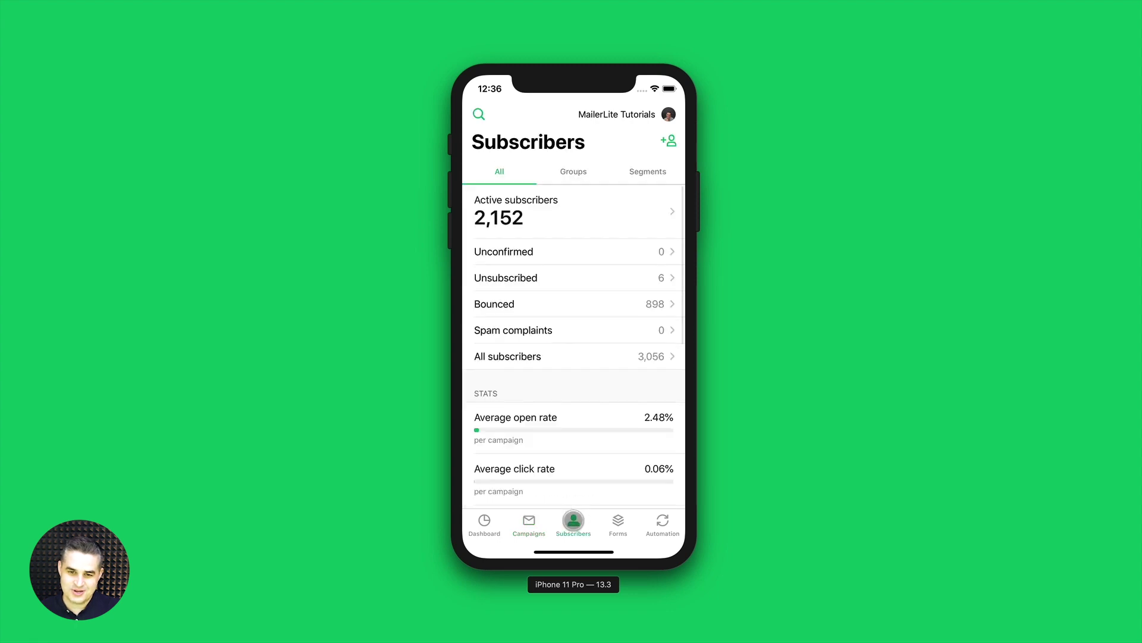
# Scroll the subscribers overview, then switch to the list of subscriber groups.
pyautogui.moveTo(577, 435); pyautogui.dragTo(591, 163)
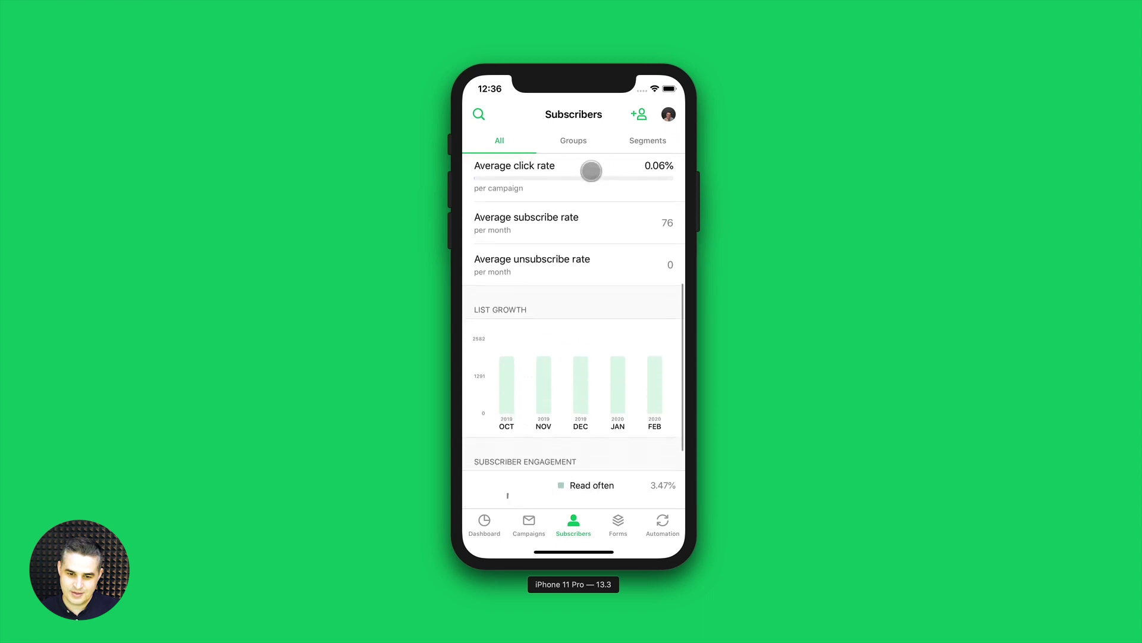
pyautogui.moveTo(606, 301); pyautogui.dragTo(601, 189)
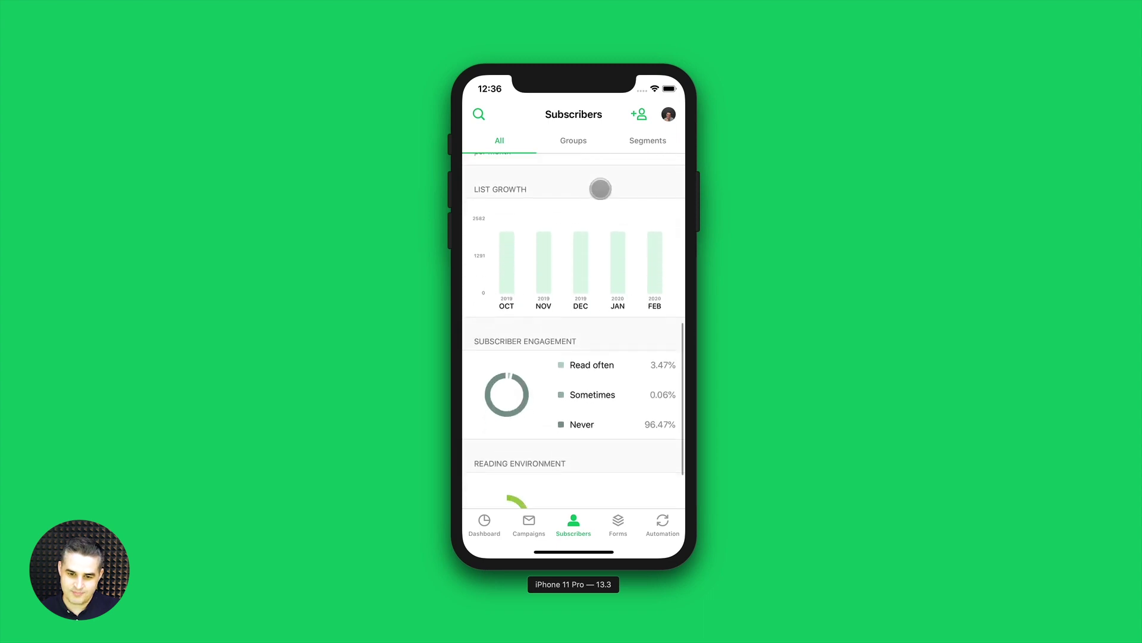
pyautogui.moveTo(597, 324); pyautogui.dragTo(565, 616)
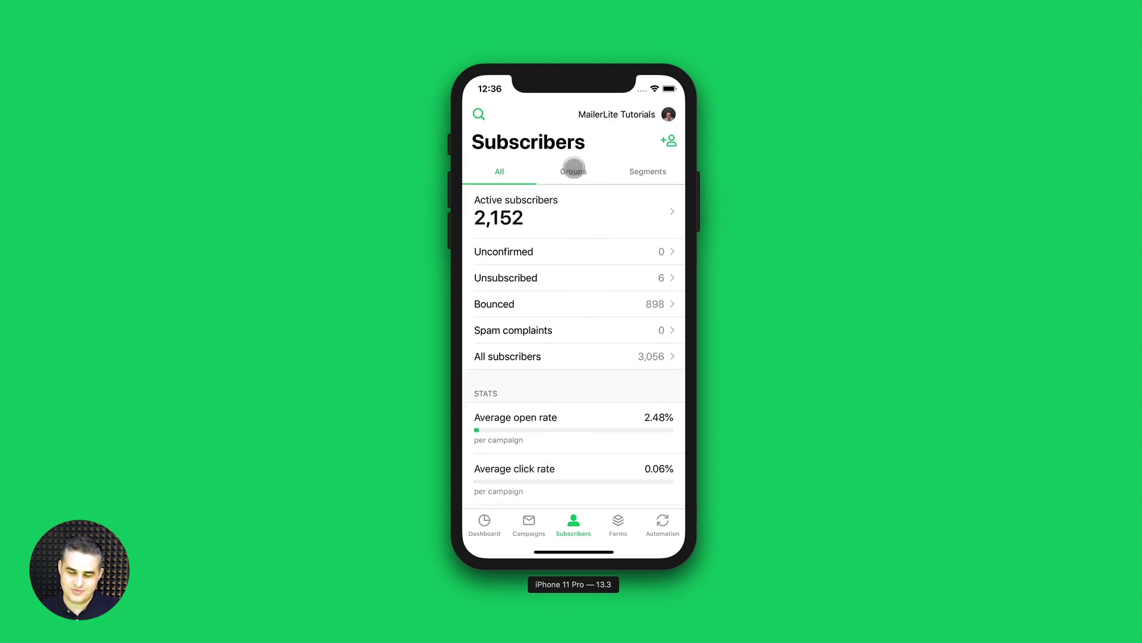
pyautogui.click(573, 169)
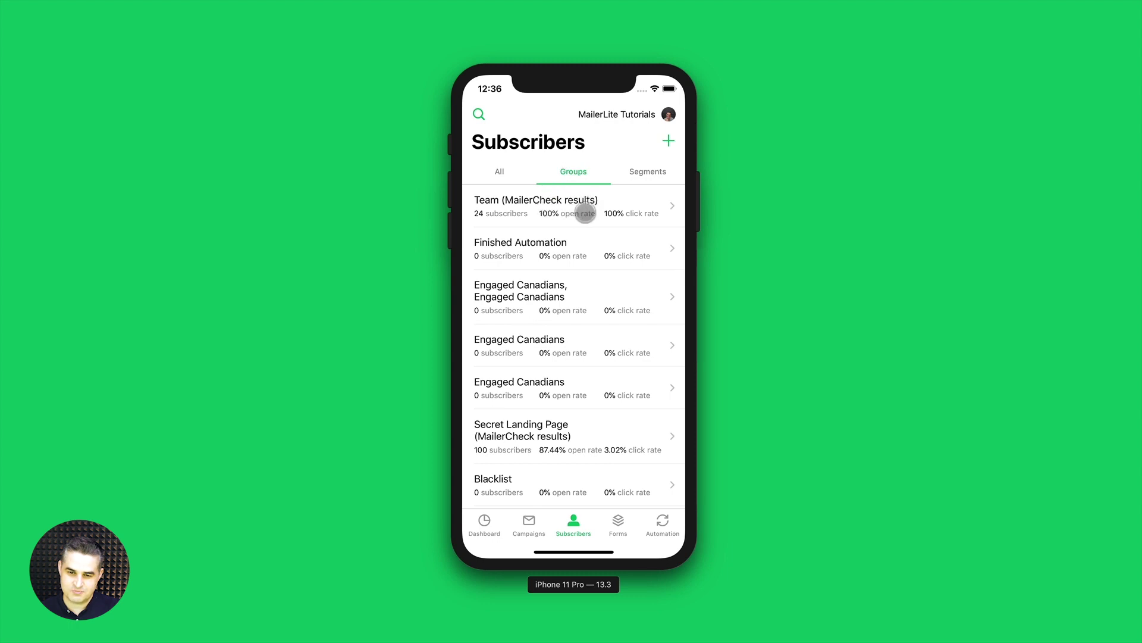
# Review the Team (MailerCheck results) group's stats and return to the Groups list.
pyautogui.click(562, 206)
pyautogui.moveTo(568, 316); pyautogui.dragTo(576, 181)
pyautogui.moveTo(582, 357); pyautogui.dragTo(587, 163)
pyautogui.moveTo(590, 441); pyautogui.dragTo(593, 638)
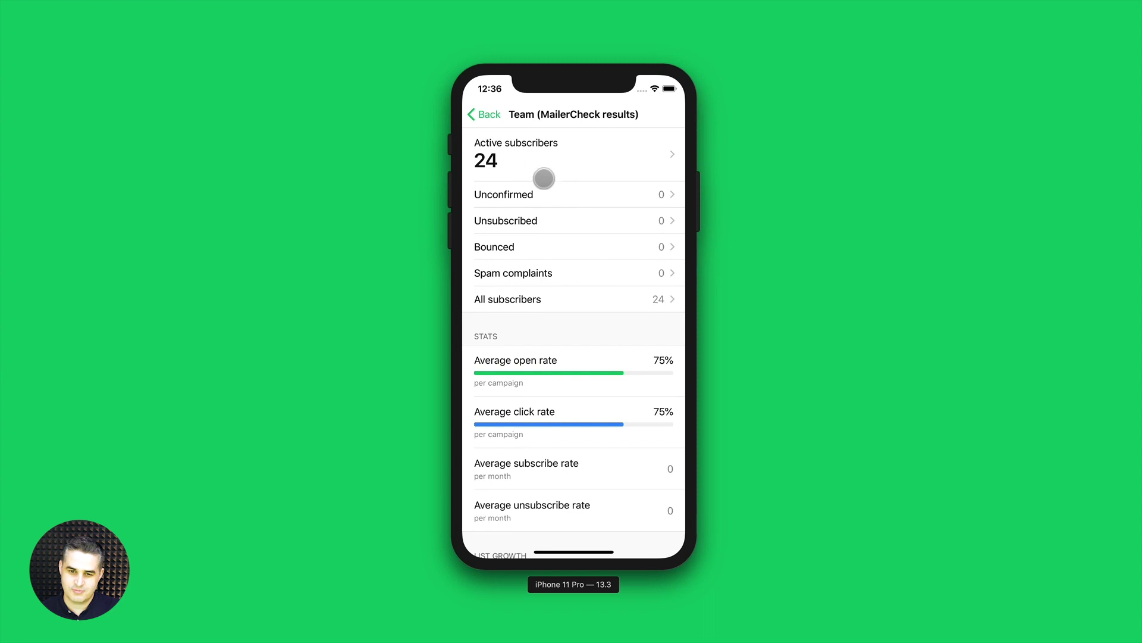
pyautogui.click(485, 113)
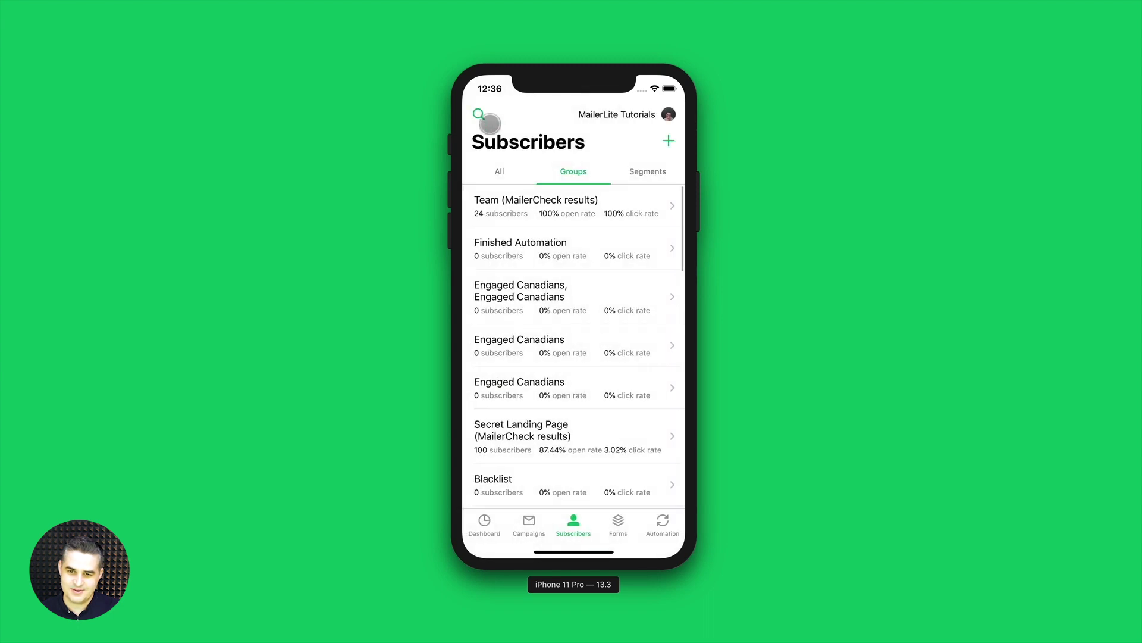
# Look over the Segments list, then start and cancel a new group under Groups.
pyautogui.click(648, 172)
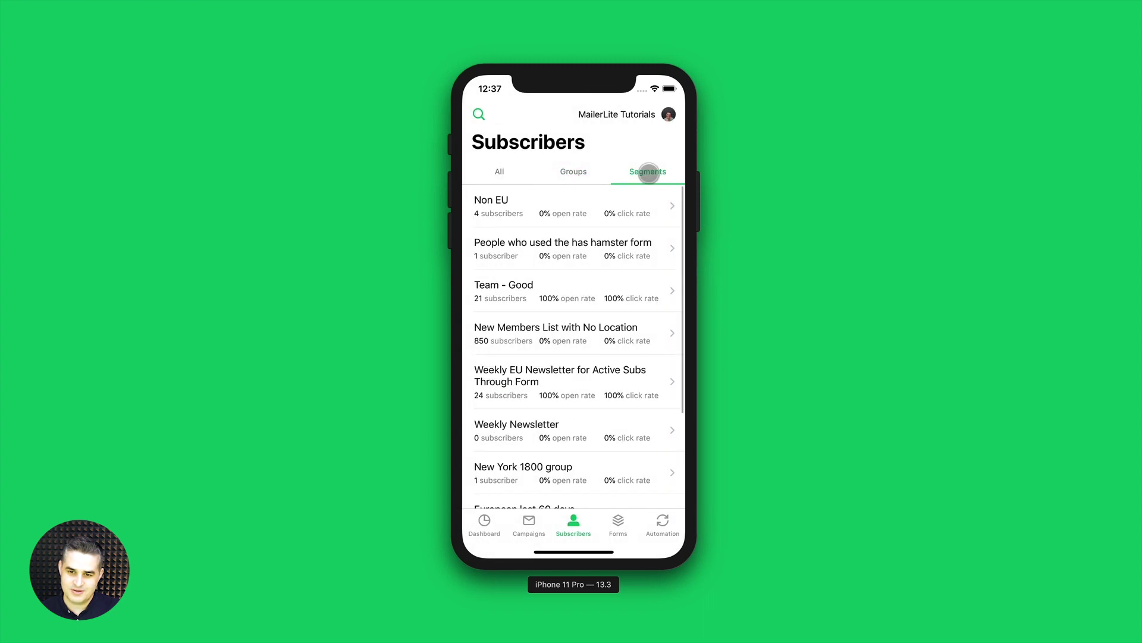
pyautogui.moveTo(604, 378); pyautogui.dragTo(593, 421)
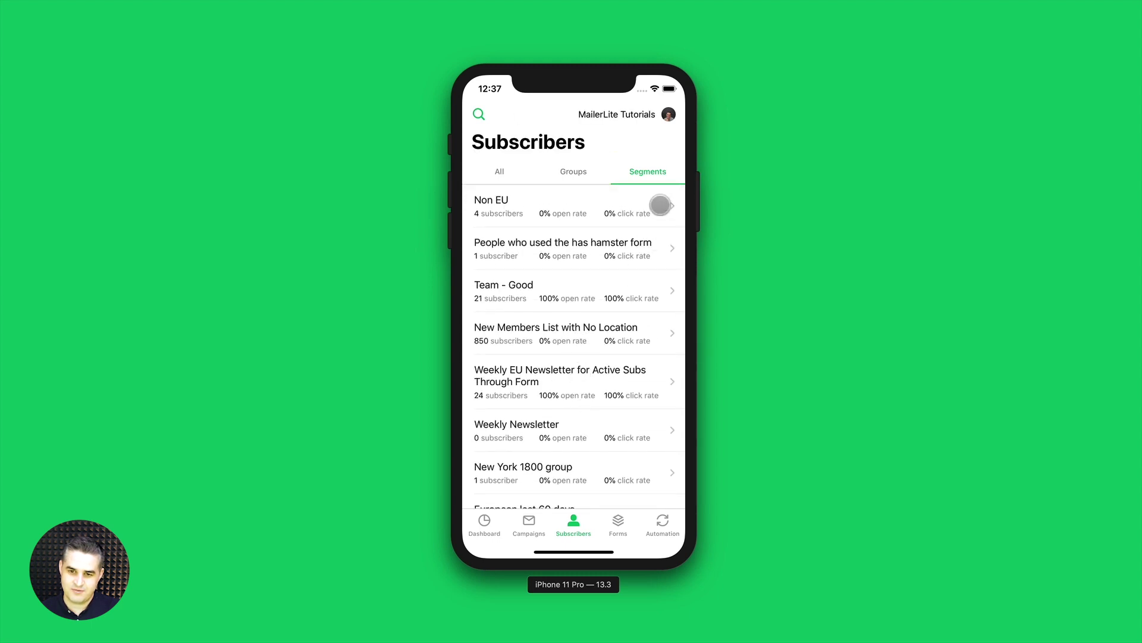
pyautogui.click(572, 172)
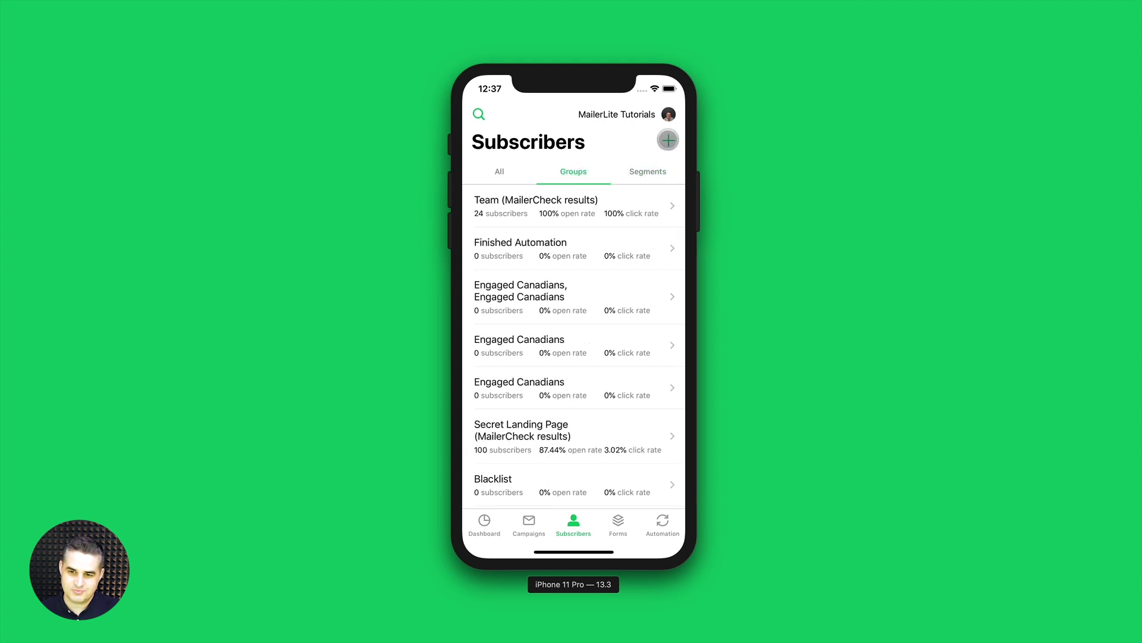
pyautogui.click(668, 141)
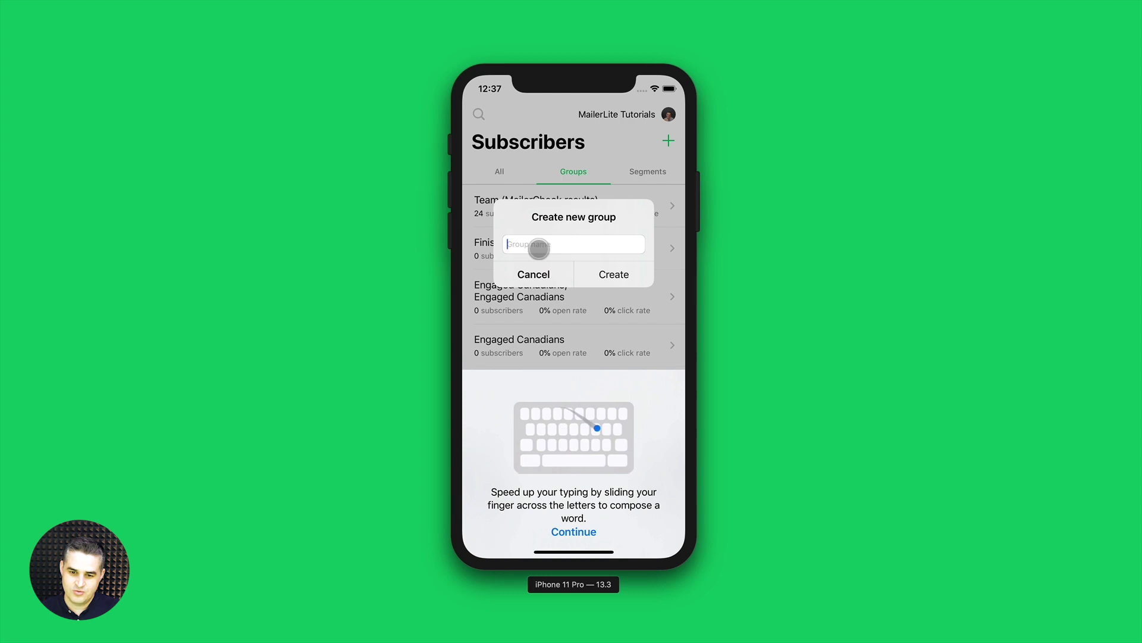
pyautogui.click(534, 274)
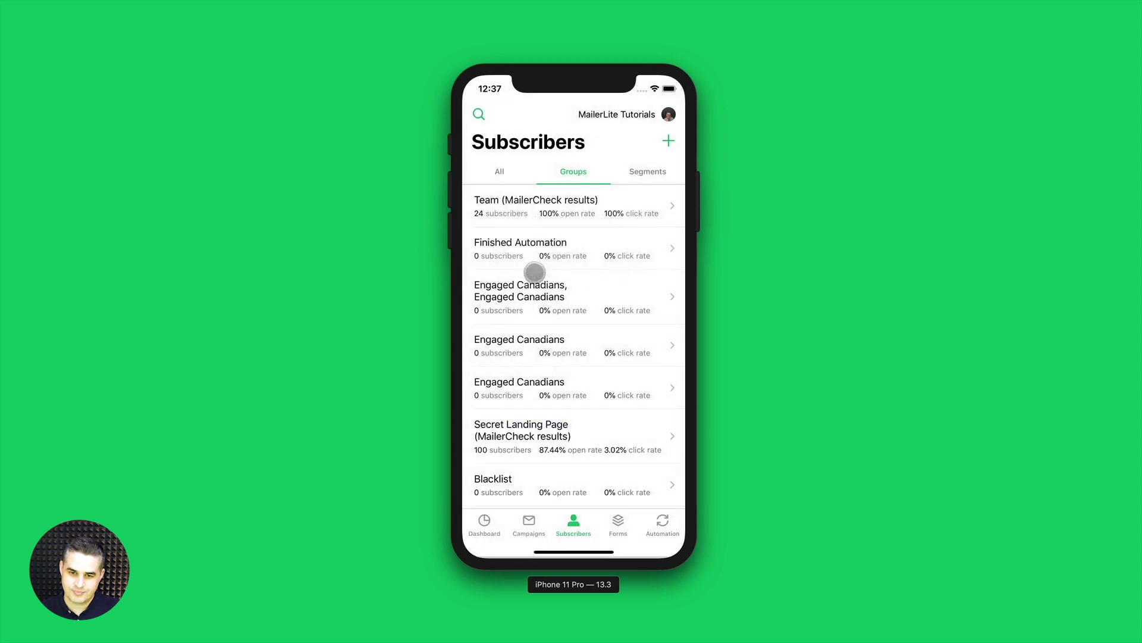
# Open the New subscriber form from All and cancel it without adding anyone.
pyautogui.click(499, 172)
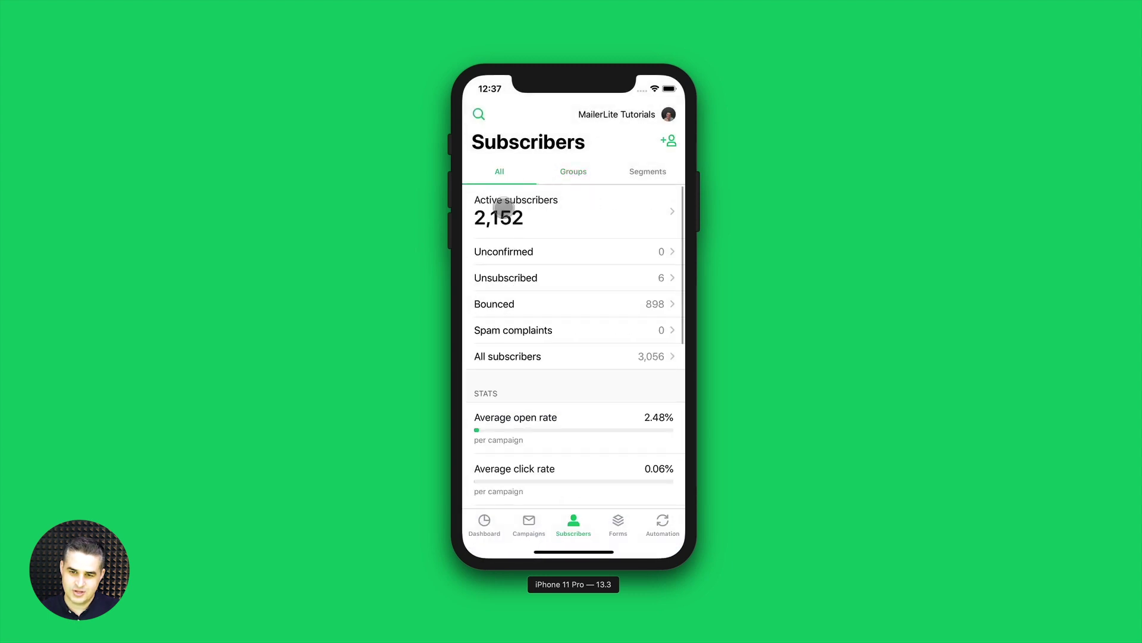
pyautogui.click(671, 141)
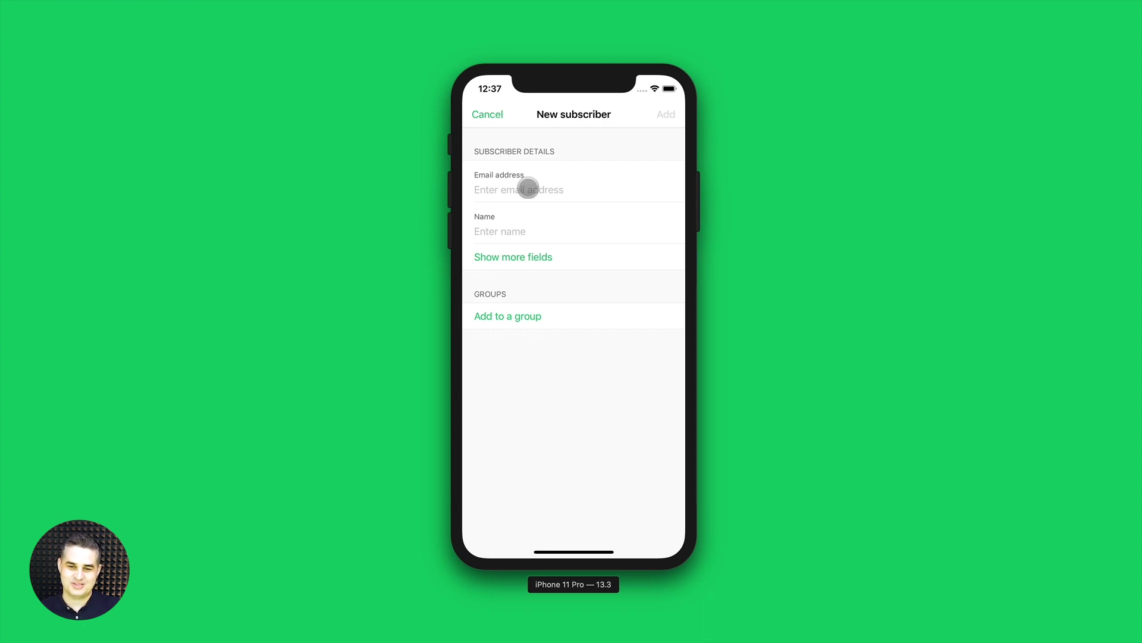
pyautogui.click(487, 114)
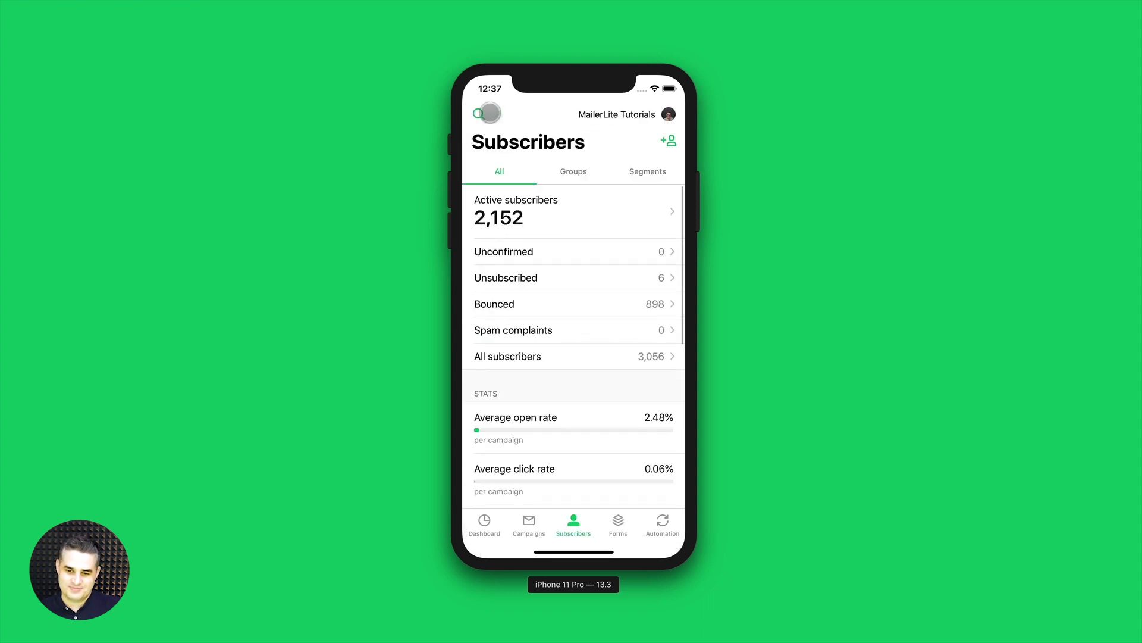
# Preview the Pop-up demo form's popup in Forms and return to the forms list.
pyautogui.click(618, 521)
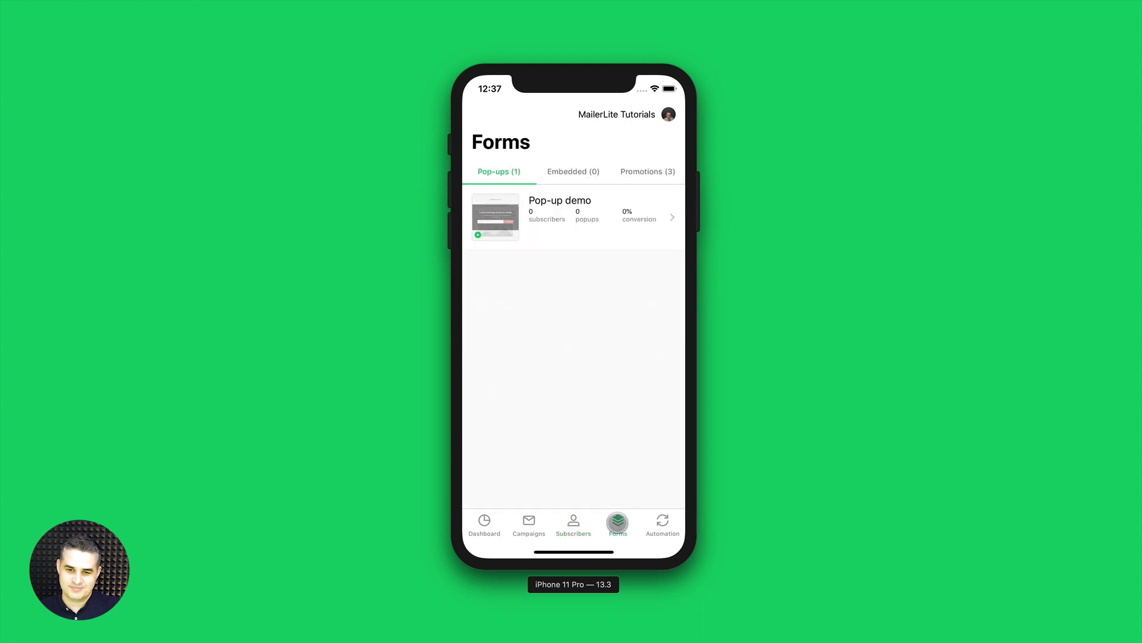
pyautogui.click(540, 208)
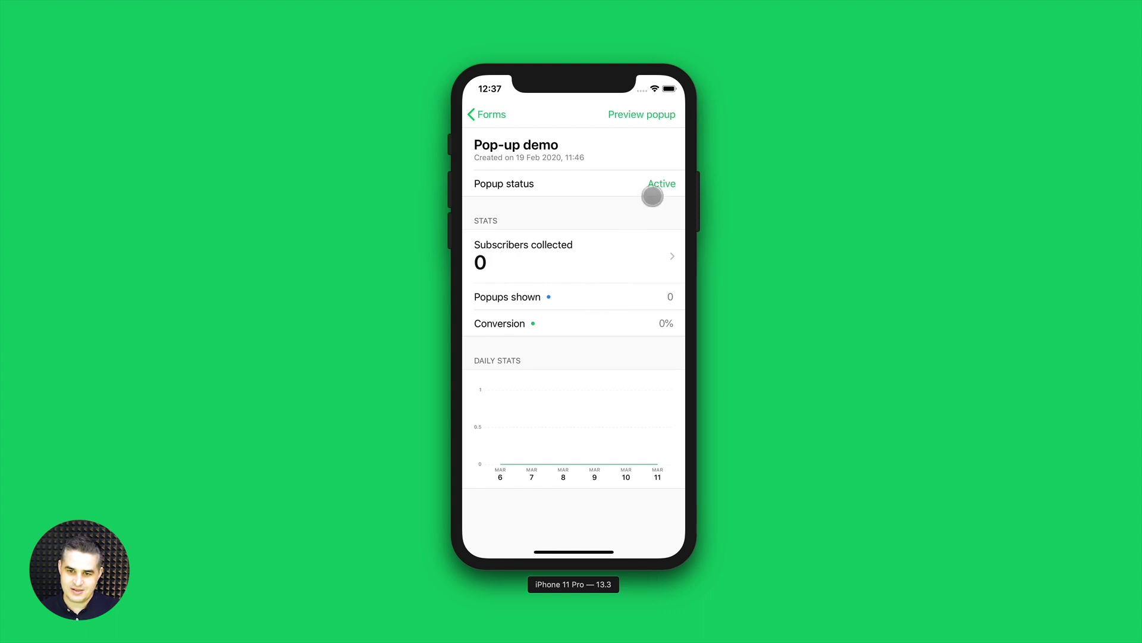
pyautogui.moveTo(595, 285); pyautogui.dragTo(596, 137)
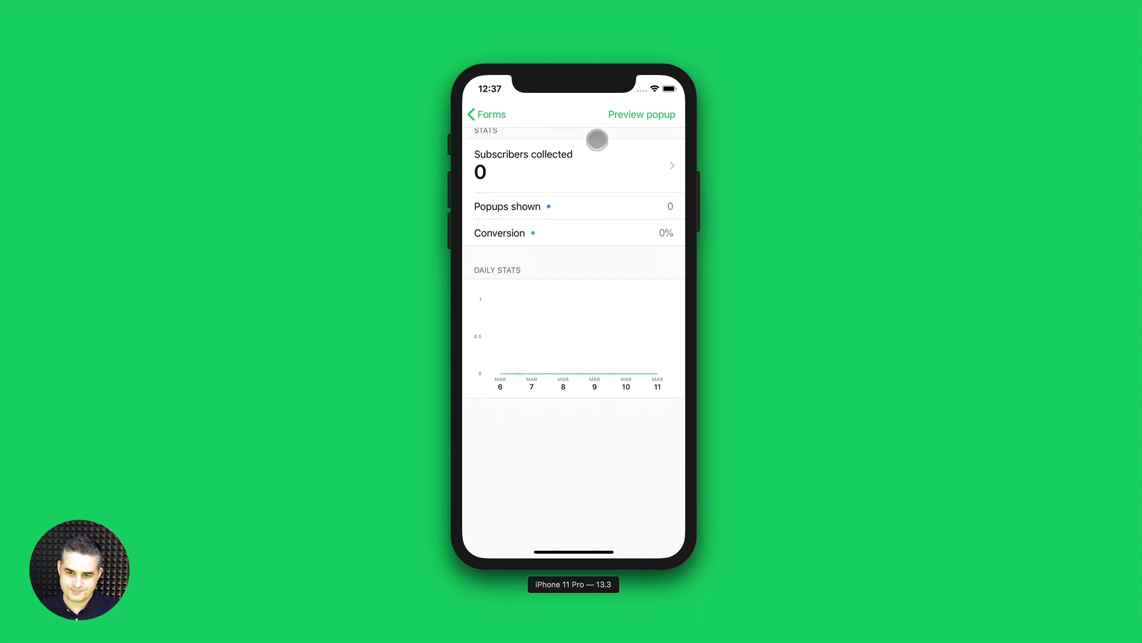
pyautogui.click(627, 112)
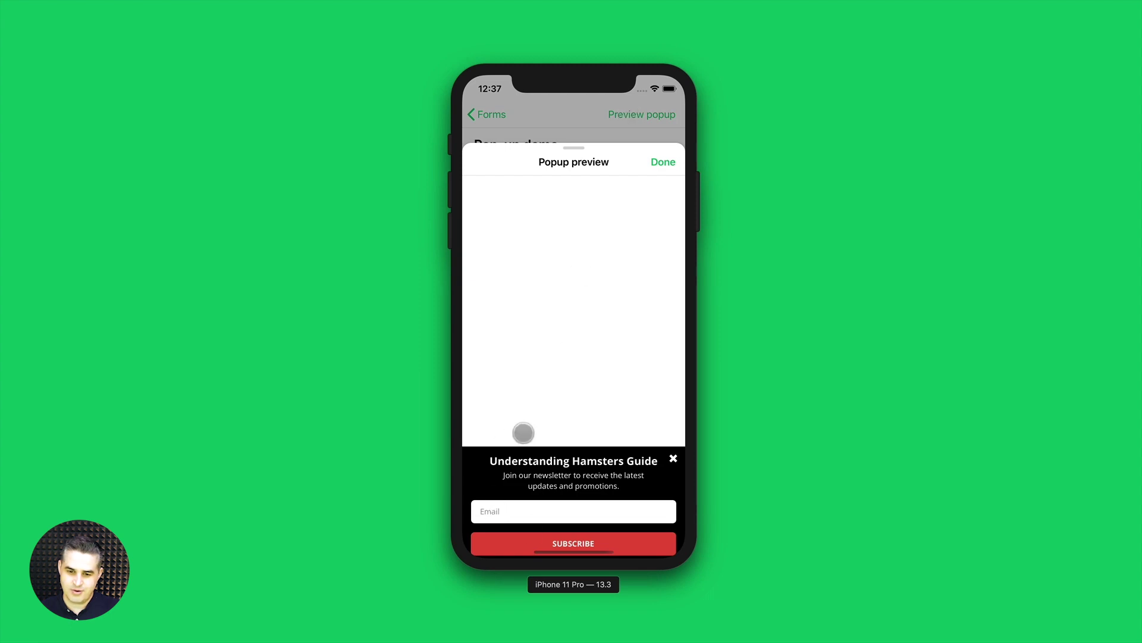
pyautogui.click(661, 161)
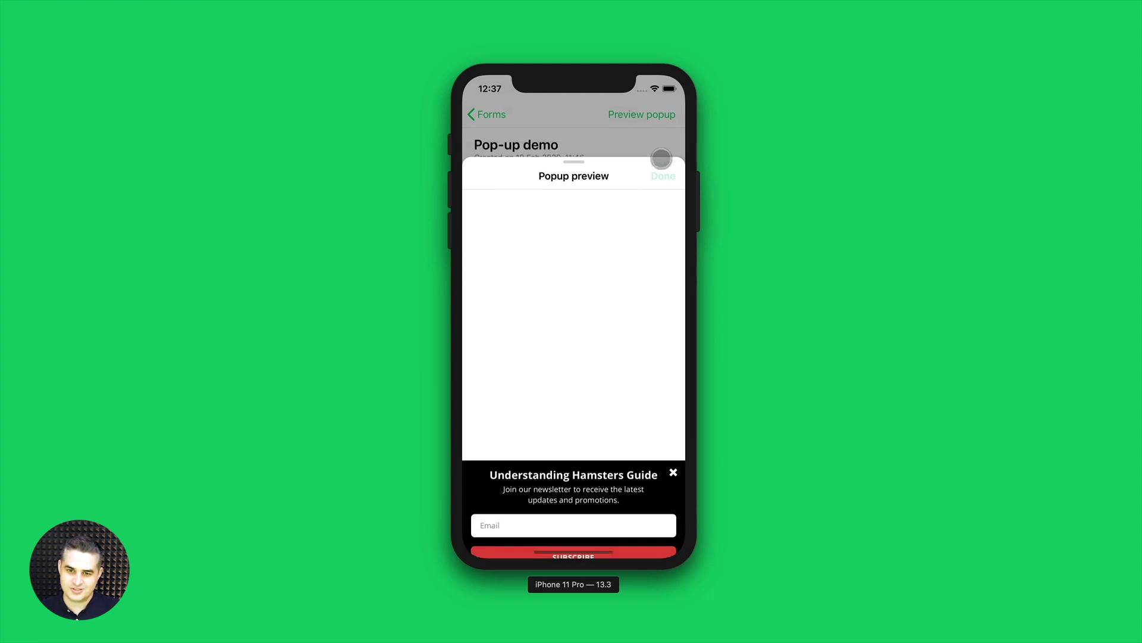
pyautogui.click(486, 116)
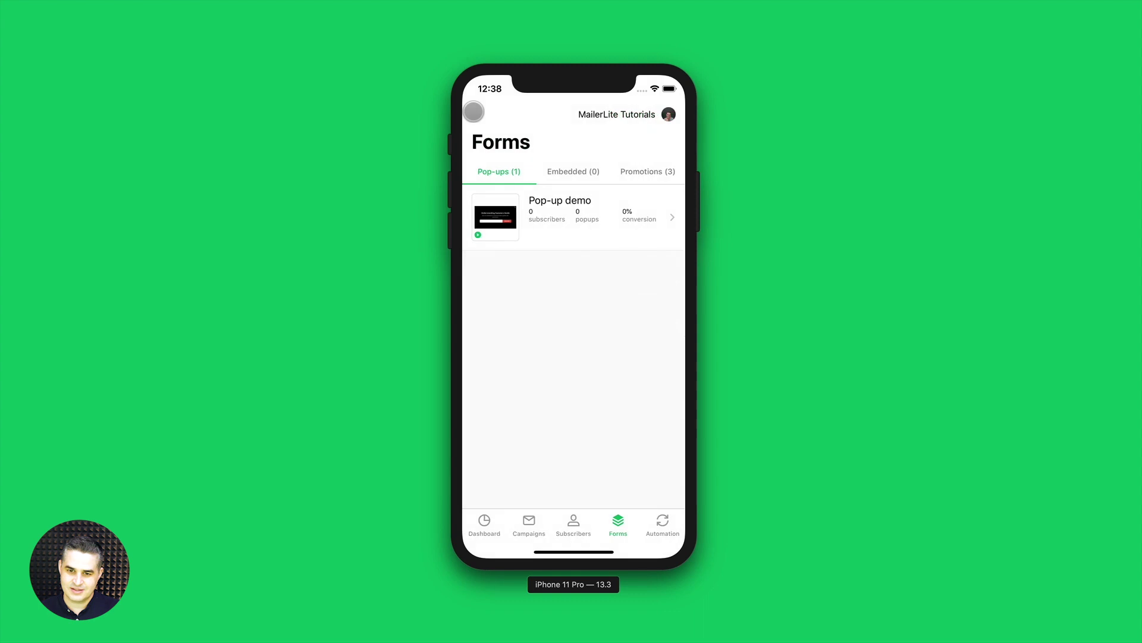
# Check Embedded forms, then preview the Promotional Pop-up under Promotions.
pyautogui.click(572, 172)
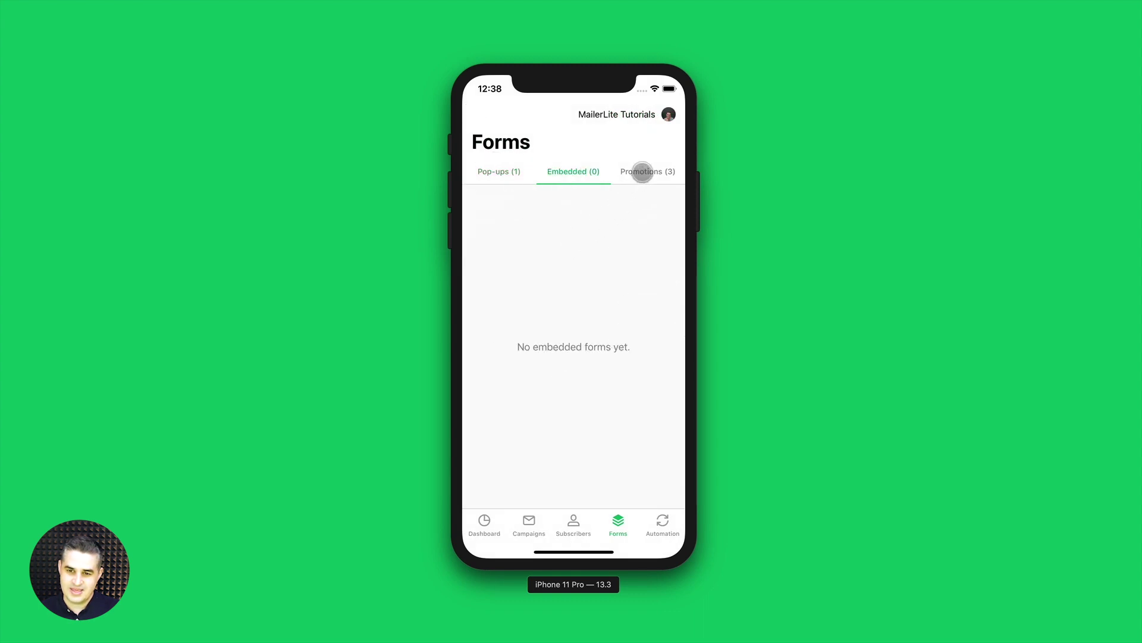
pyautogui.click(643, 172)
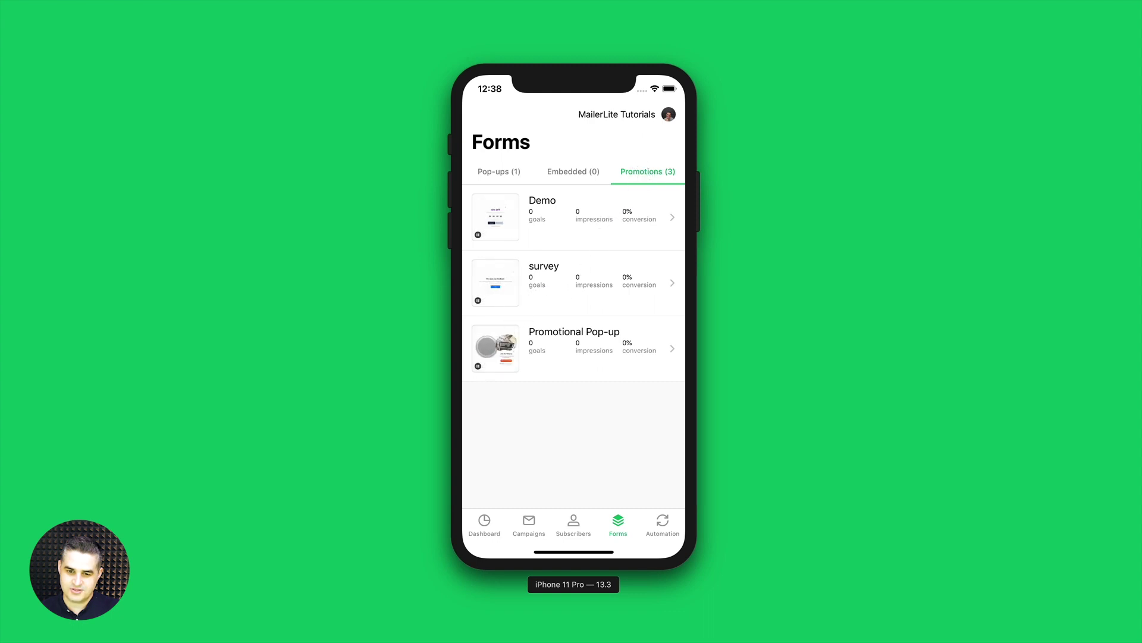
pyautogui.click(503, 342)
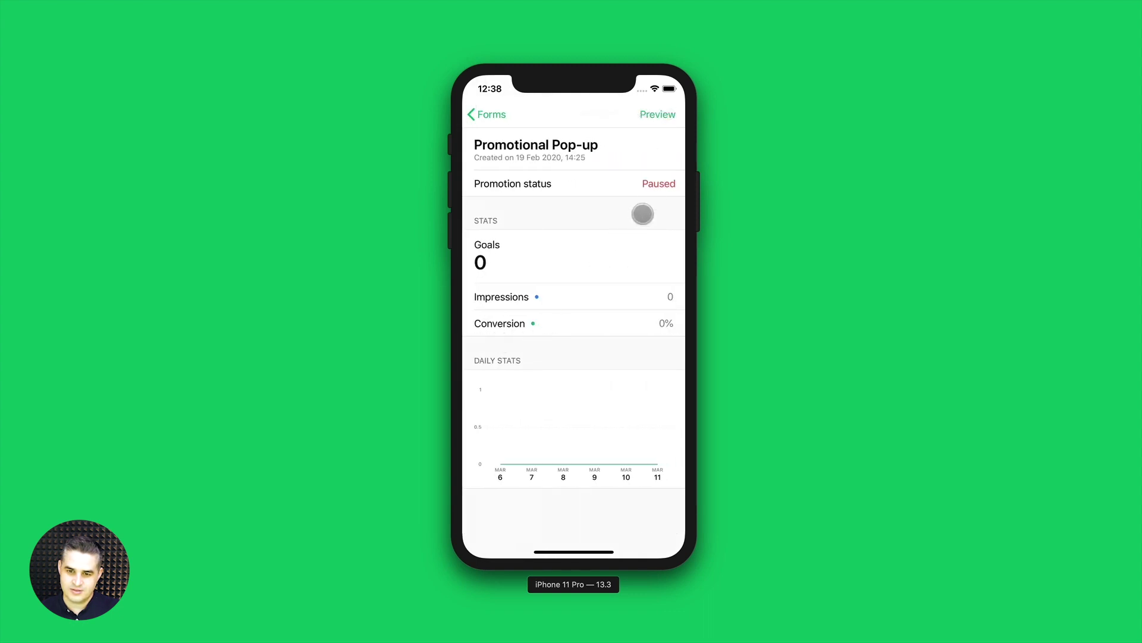
pyautogui.click(660, 114)
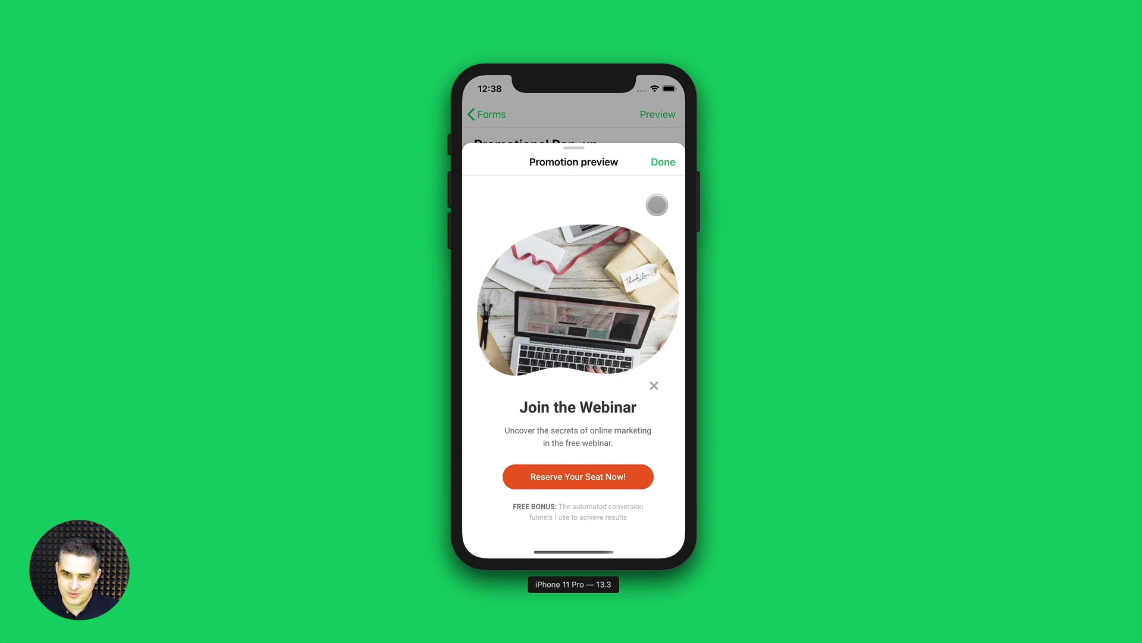
pyautogui.click(660, 162)
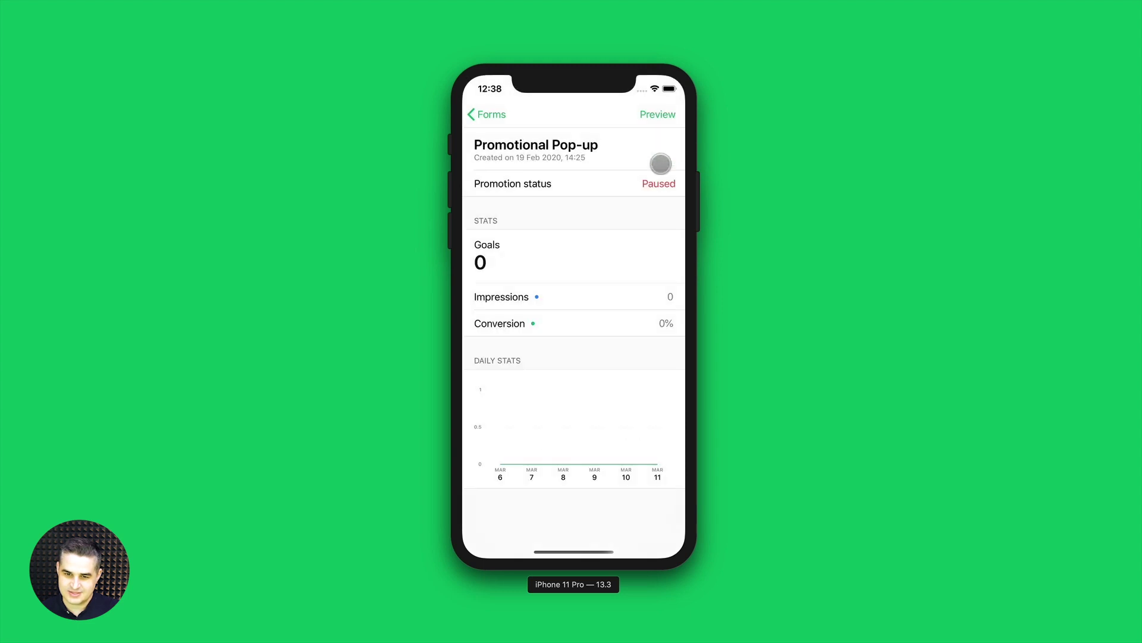
pyautogui.click(482, 117)
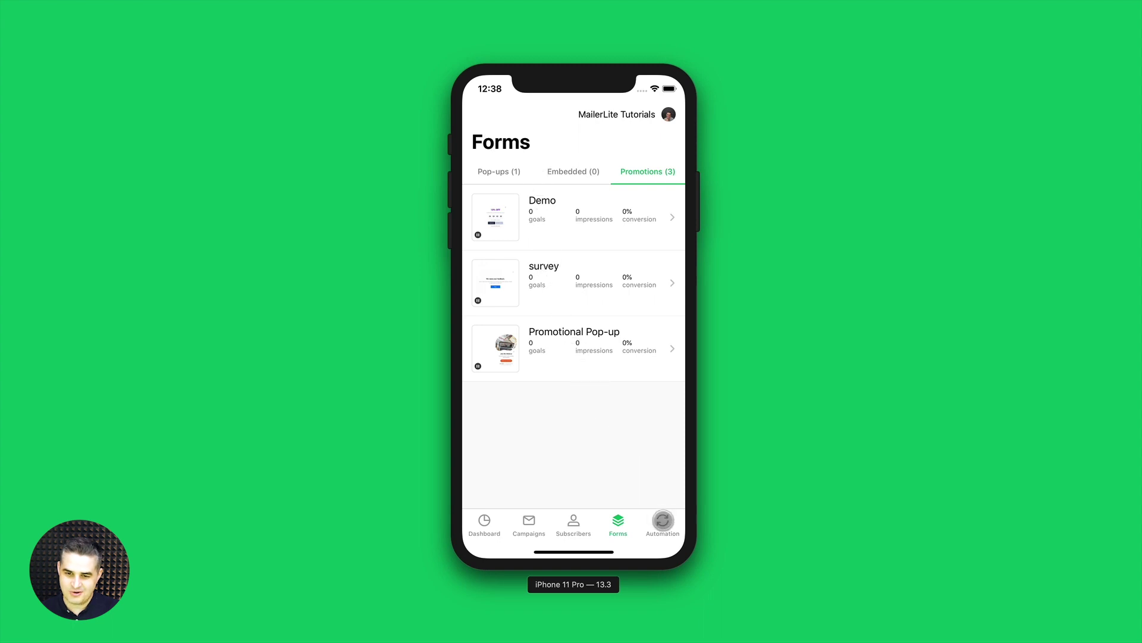
# Open the New Workflow automation and scroll through its email stats.
pyautogui.click(662, 520)
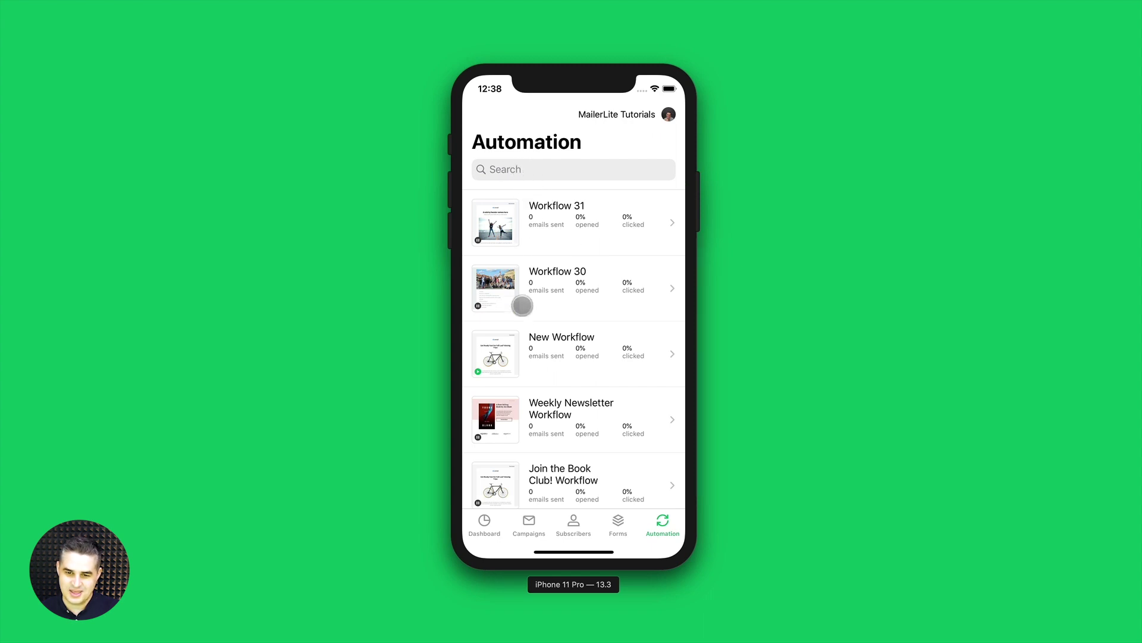
pyautogui.click(573, 354)
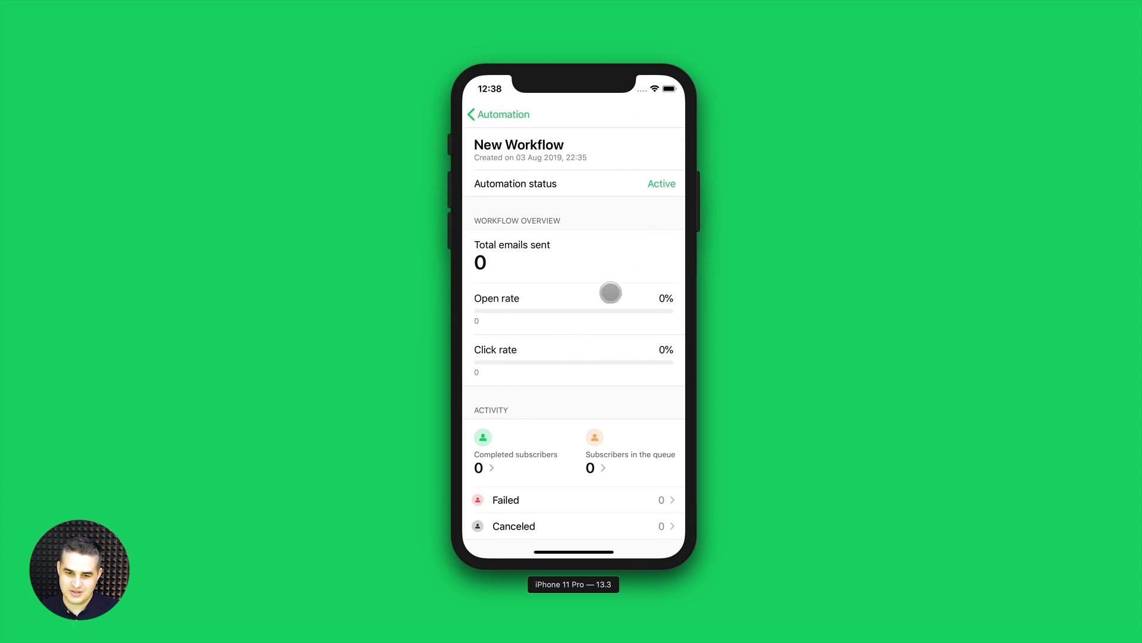
pyautogui.moveTo(560, 357); pyautogui.dragTo(561, 176)
pyautogui.moveTo(574, 375); pyautogui.dragTo(574, 347)
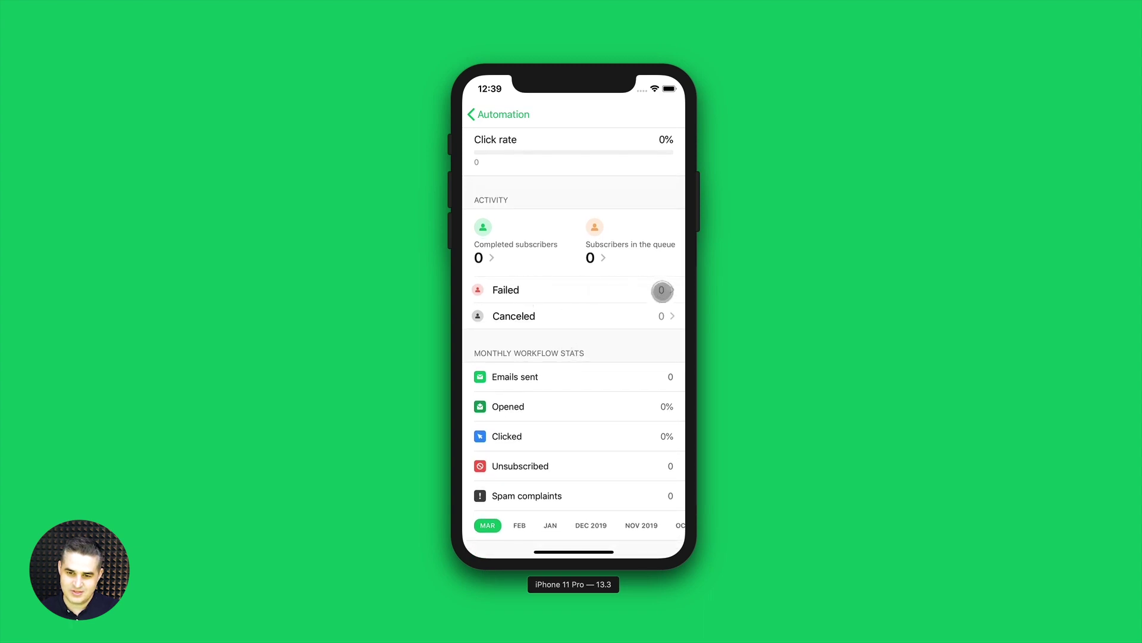
# Check the workflow's failed subscribers, then scroll down to its three Workflow Emails.
pyautogui.click(560, 289)
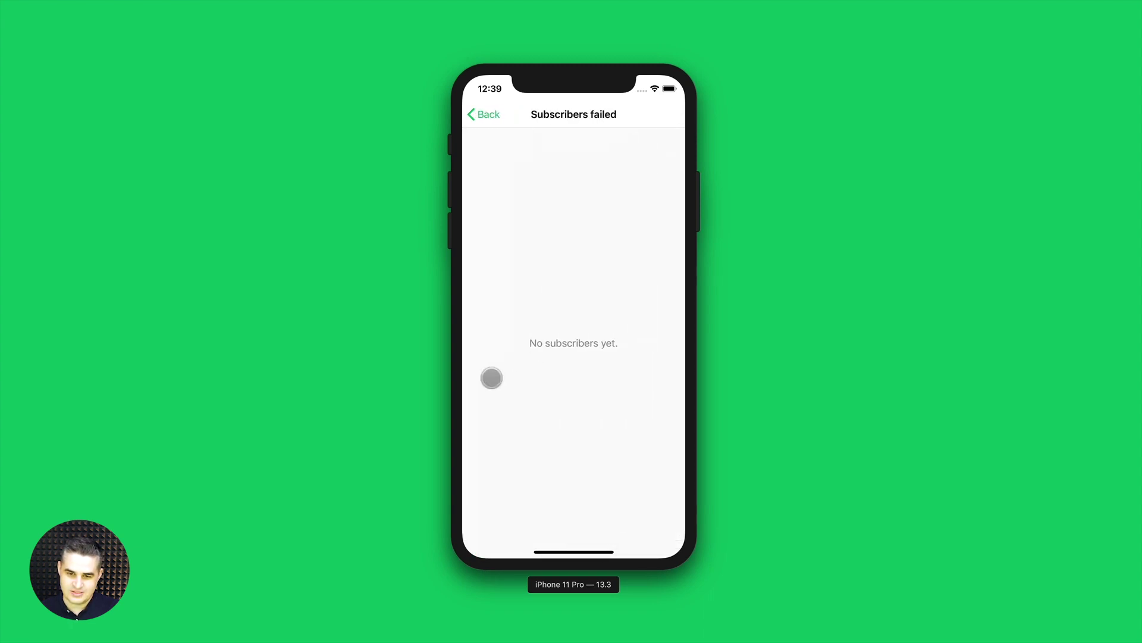
pyautogui.click(478, 115)
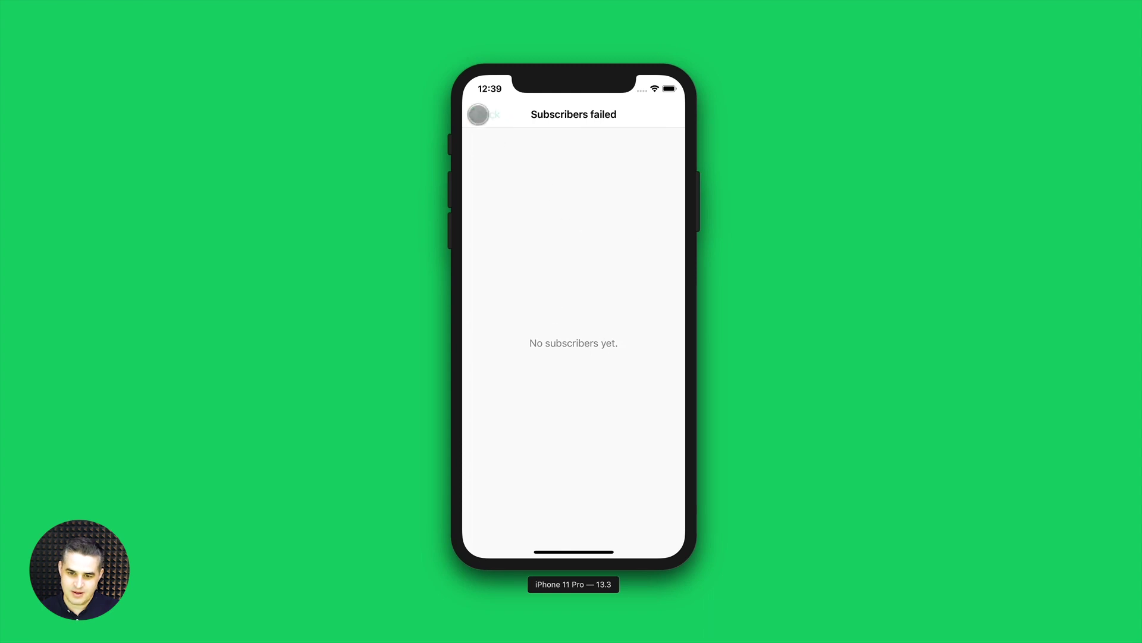
pyautogui.moveTo(575, 437); pyautogui.dragTo(581, 209)
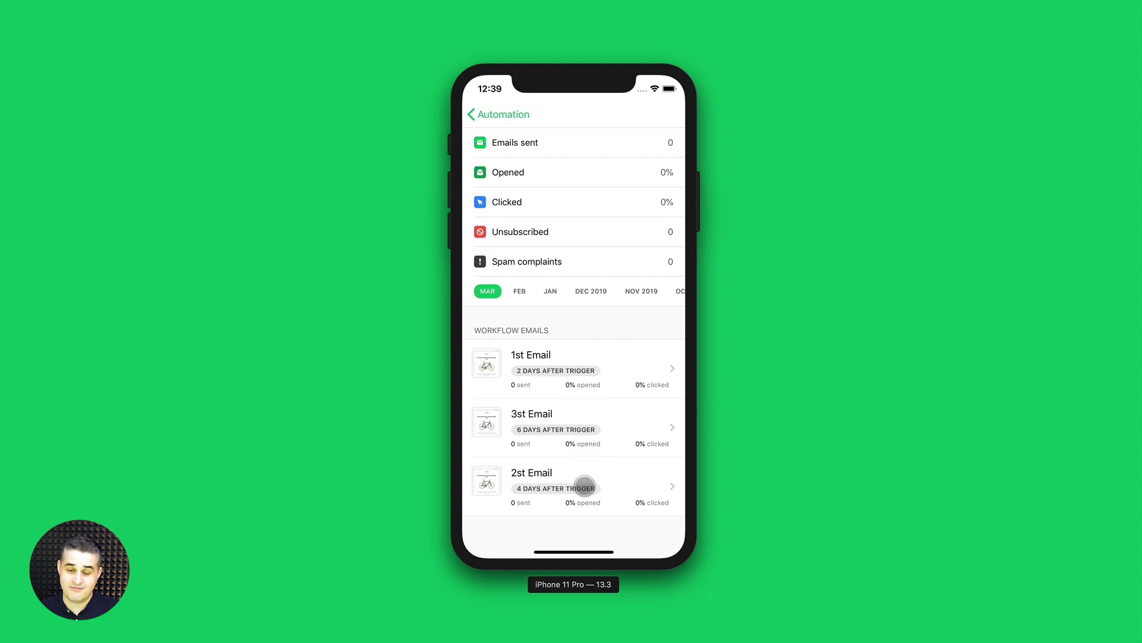
# Preview the 1st Email 'Get Ready Fast For Fall Leaf Viewing Trips', then return to Automation.
pyautogui.click(591, 361)
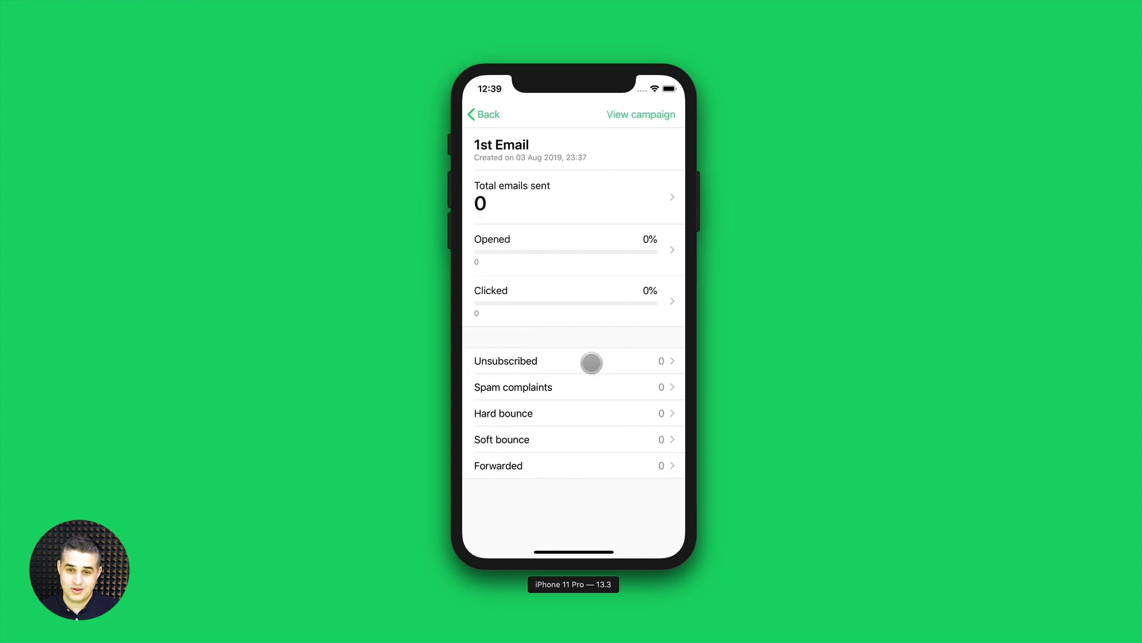
pyautogui.click(639, 119)
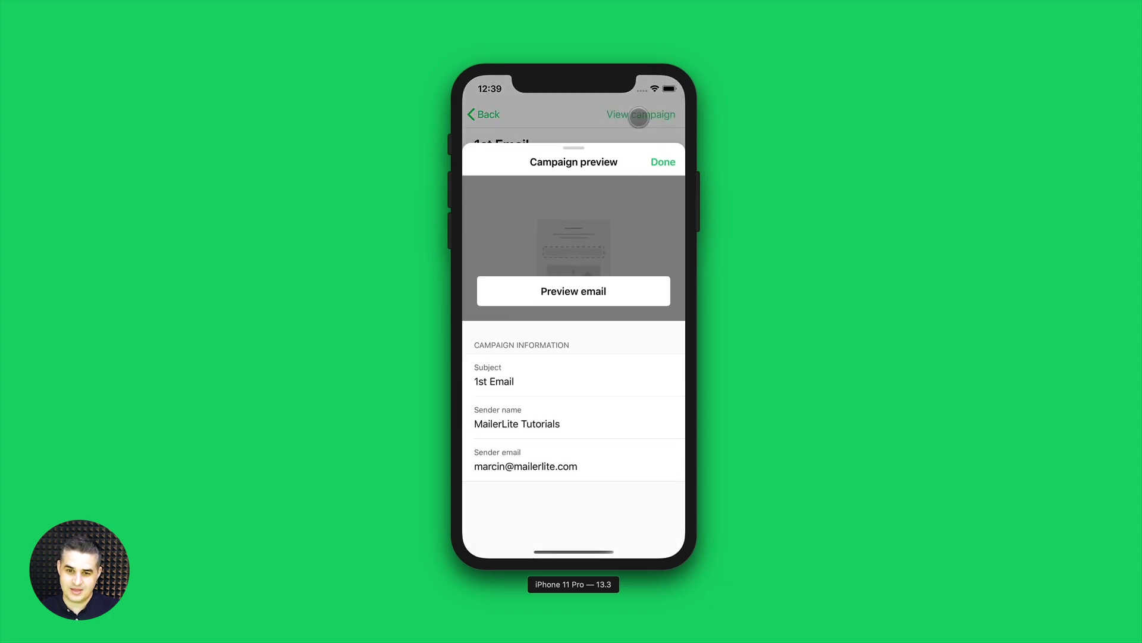
pyautogui.click(587, 292)
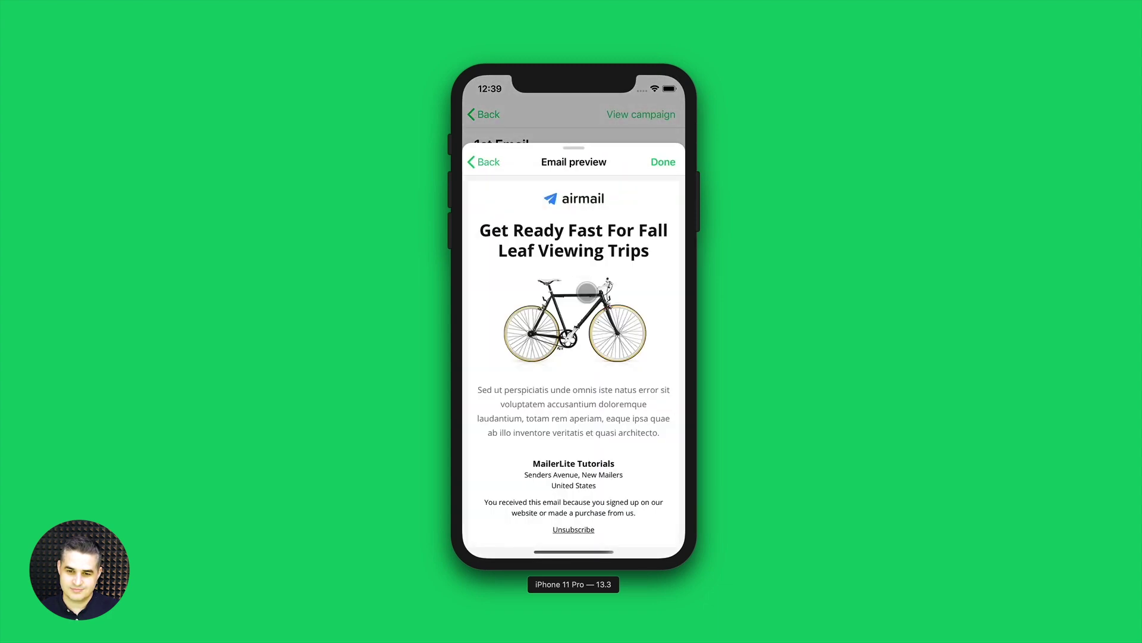
pyautogui.moveTo(586, 293)
pyautogui.mouseDown()
pyautogui.moveTo(587, 158)
pyautogui.moveTo(594, 285)
pyautogui.mouseUp()
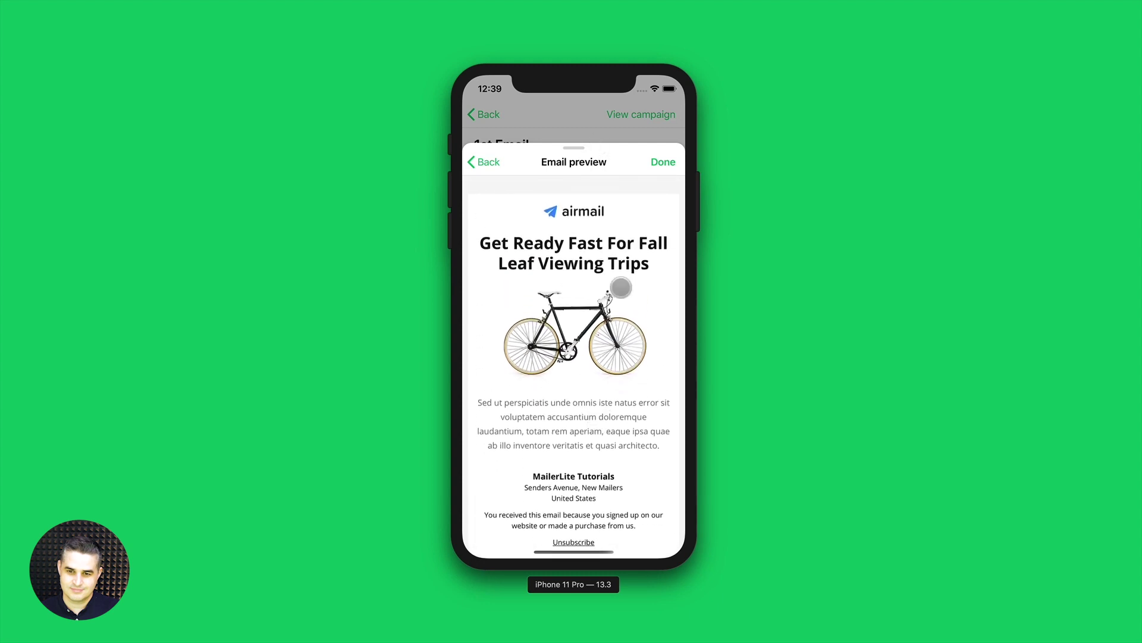
pyautogui.click(659, 159)
pyautogui.click(497, 114)
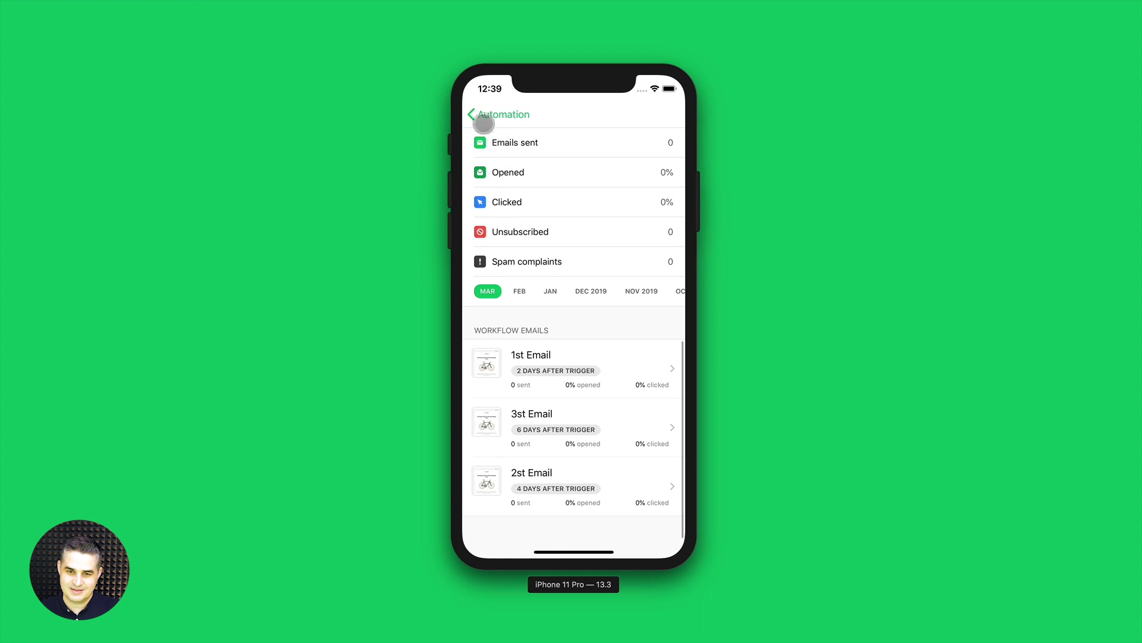
pyautogui.click(483, 117)
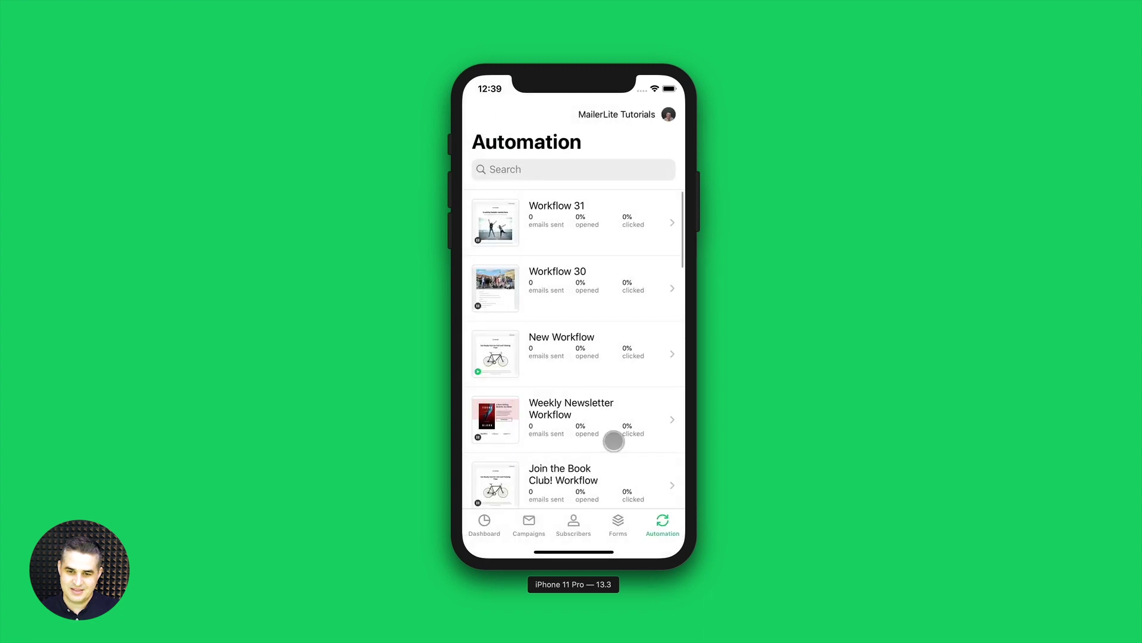
# Scroll through the Automation list, then open Settings from the account avatar.
pyautogui.moveTo(612, 439); pyautogui.dragTo(616, 206)
pyautogui.moveTo(607, 304); pyautogui.dragTo(604, 161)
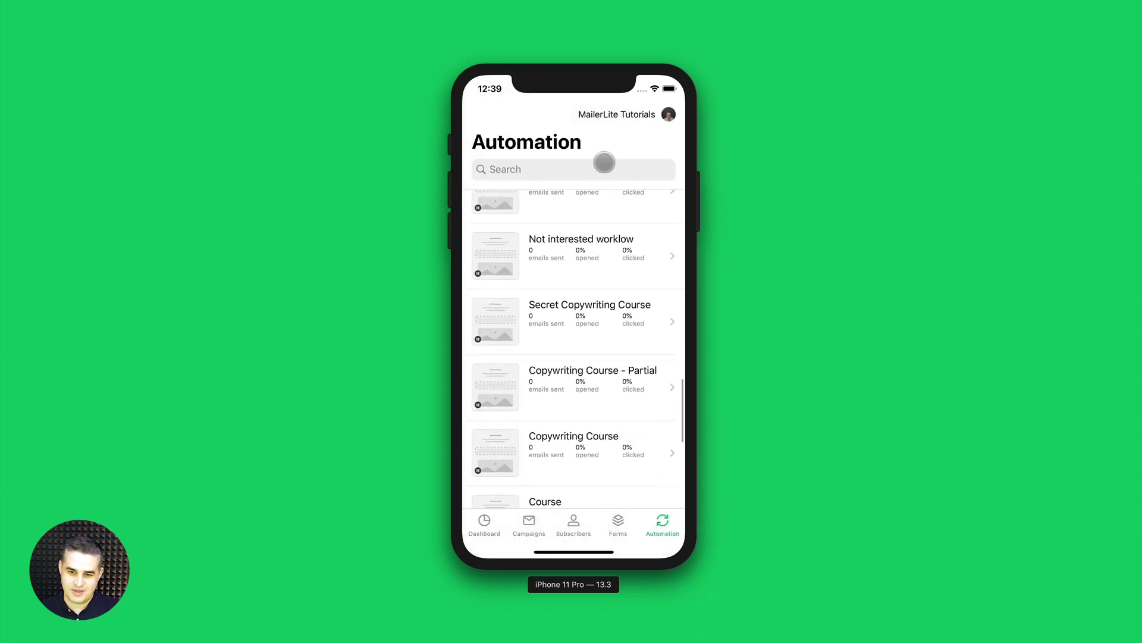
pyautogui.moveTo(565, 357); pyautogui.dragTo(562, 452)
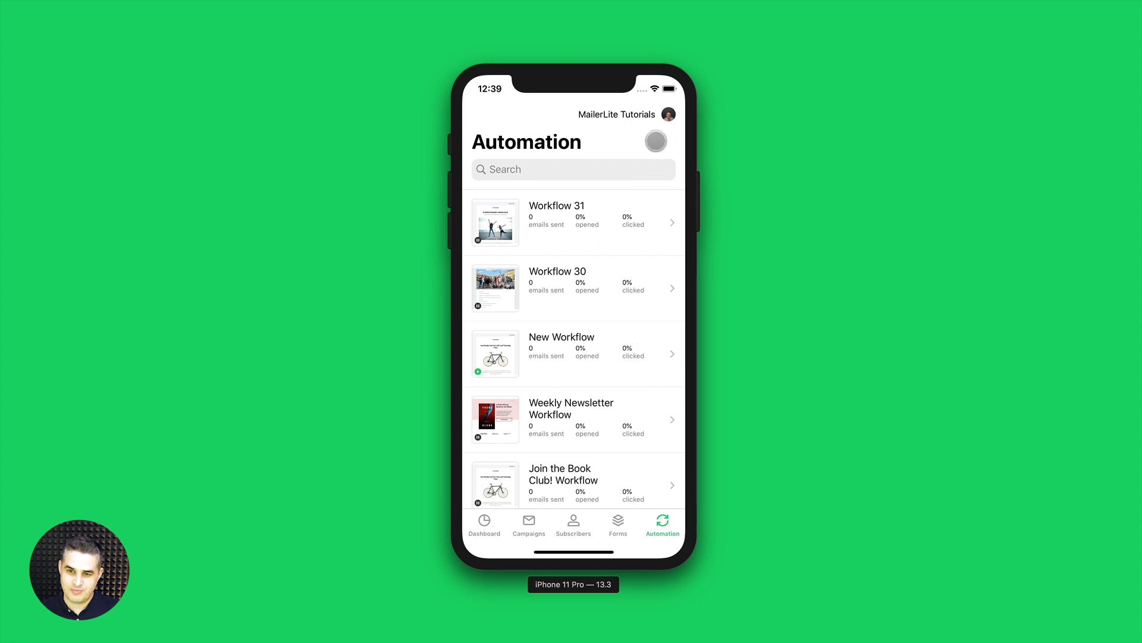
pyautogui.click(661, 114)
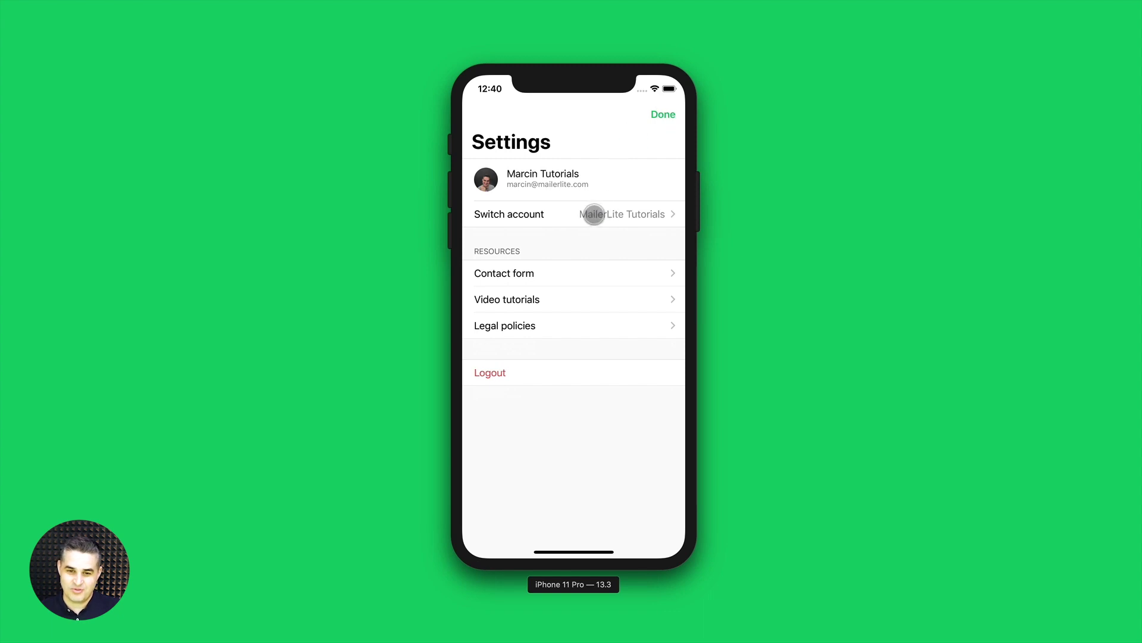
pyautogui.click(542, 272)
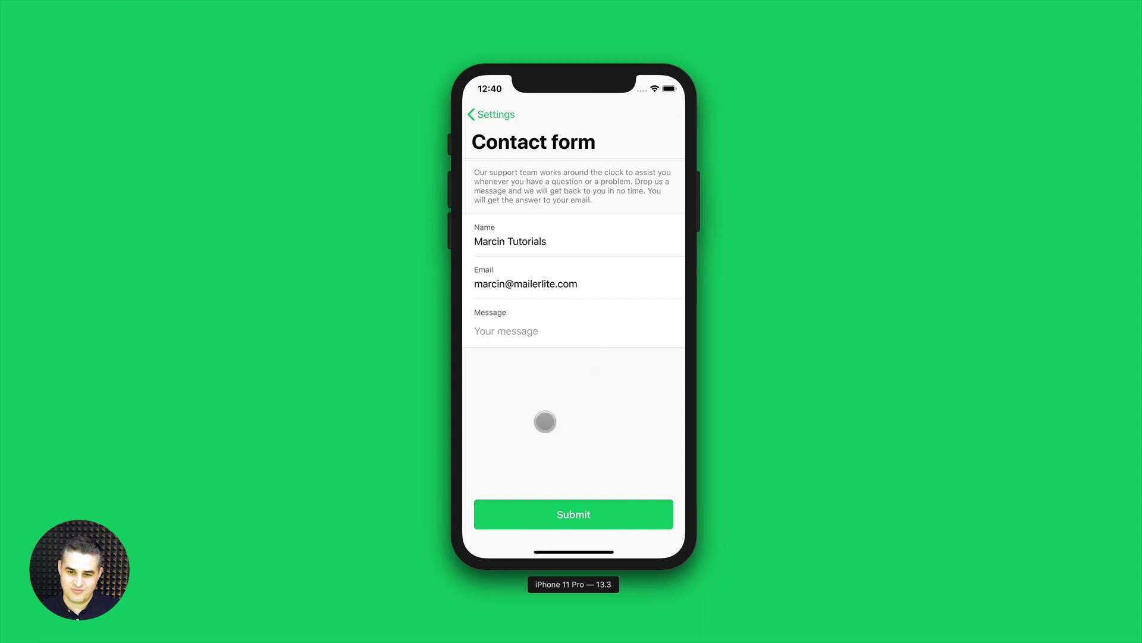
pyautogui.click(510, 333)
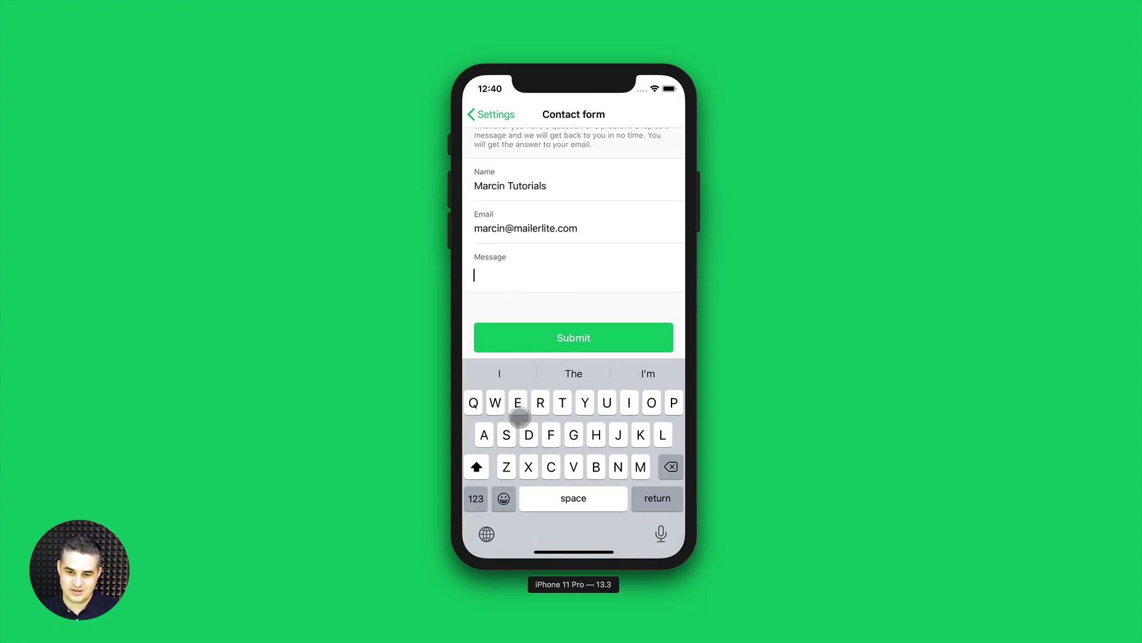
pyautogui.click(489, 115)
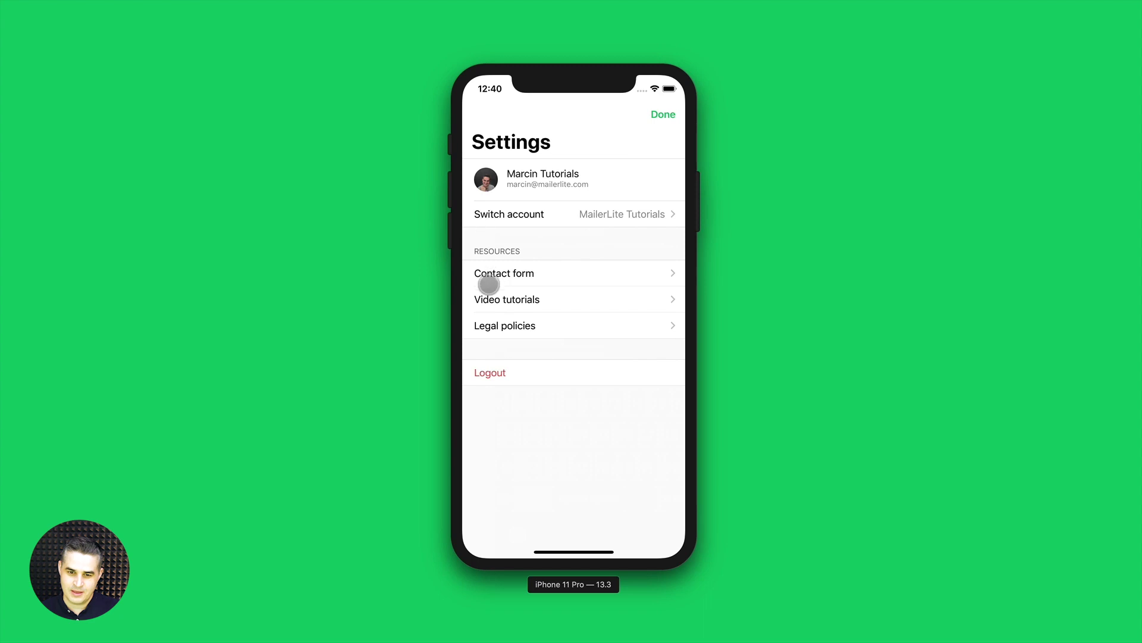
pyautogui.click(492, 297)
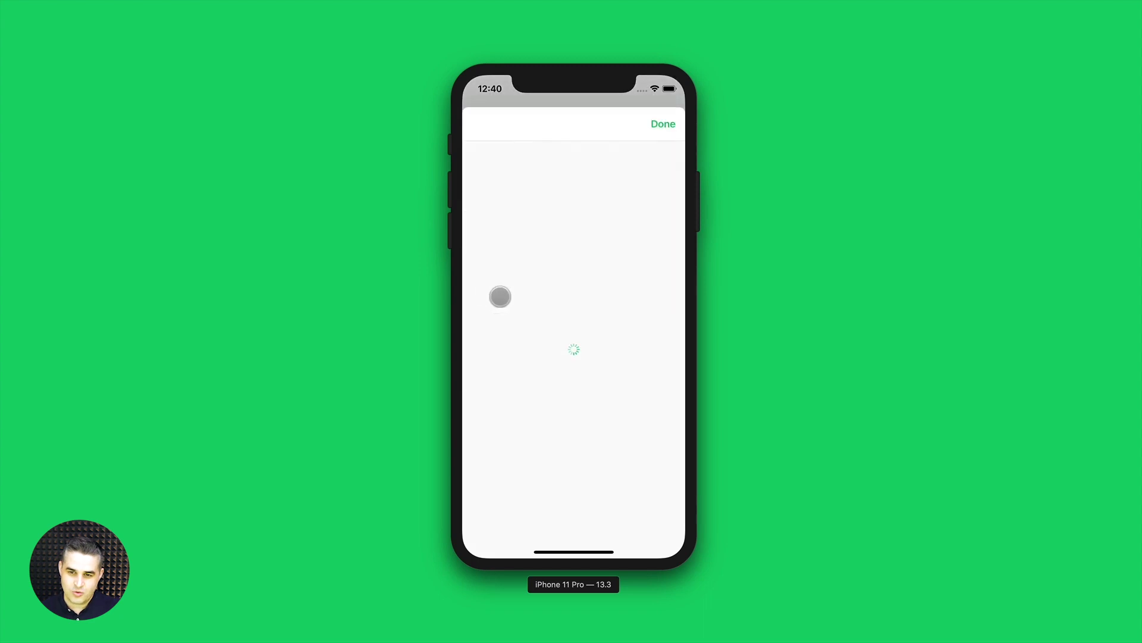
pyautogui.moveTo(551, 298); pyautogui.dragTo(566, 112)
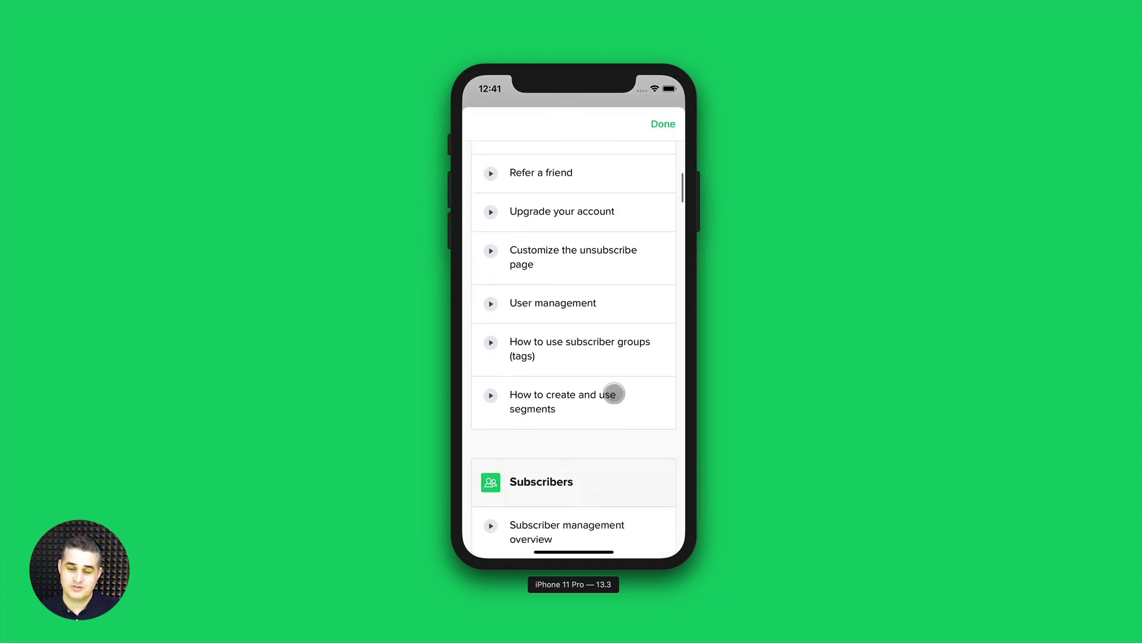
pyautogui.moveTo(596, 424); pyautogui.dragTo(595, 196)
pyautogui.moveTo(598, 441); pyautogui.dragTo(595, 211)
pyautogui.moveTo(607, 508); pyautogui.dragTo(616, 440)
pyautogui.moveTo(613, 208); pyautogui.dragTo(620, 441)
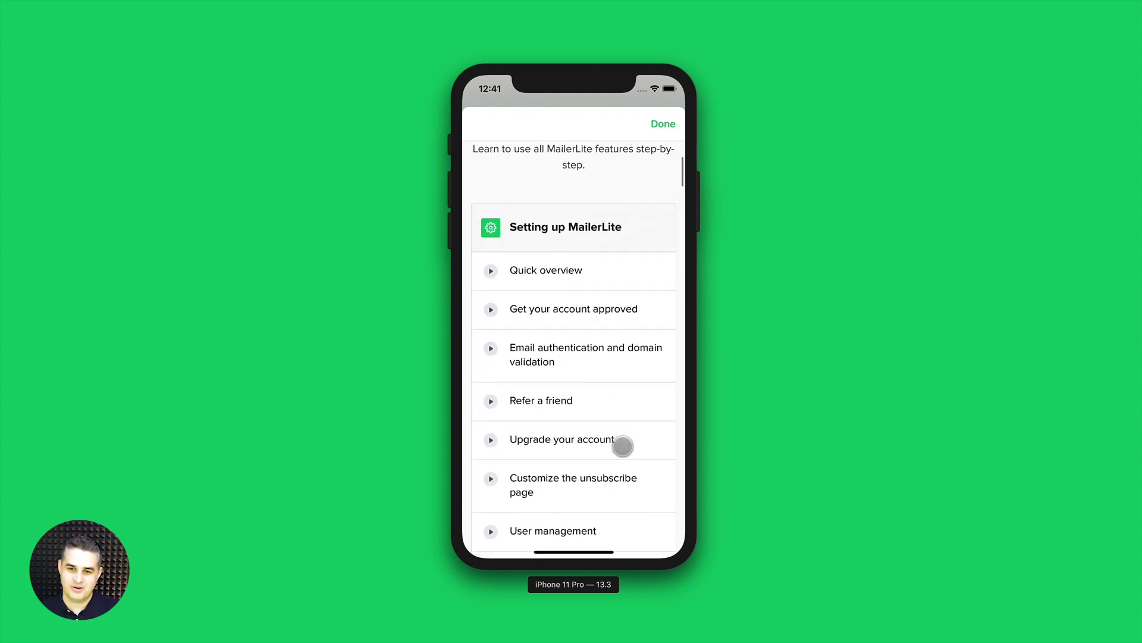
pyautogui.moveTo(610, 392); pyautogui.dragTo(609, 379)
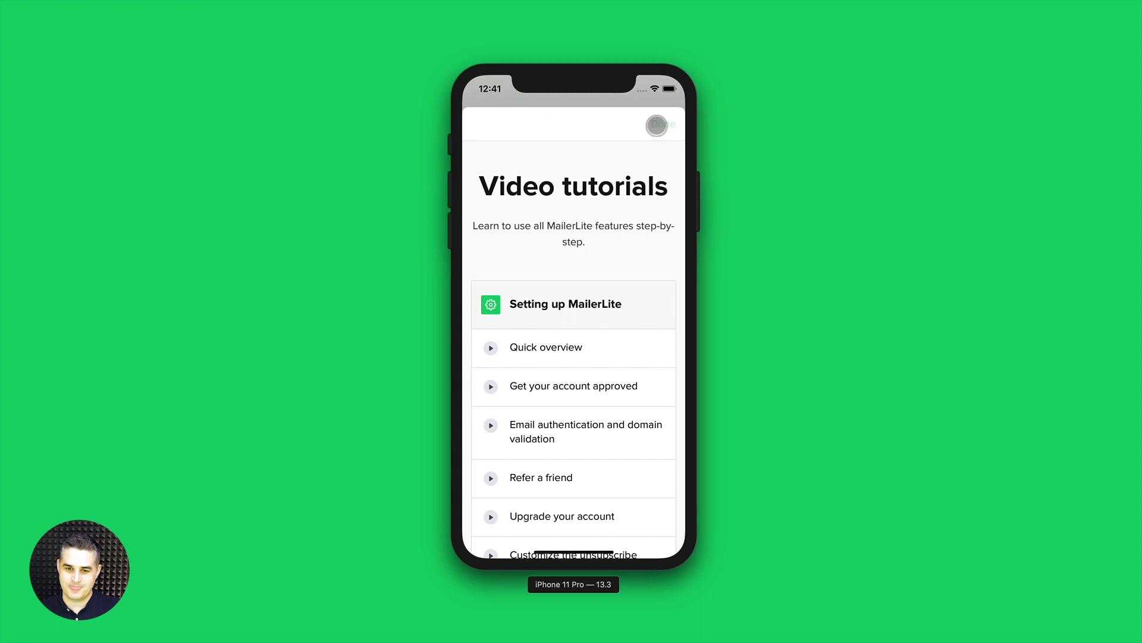
pyautogui.click(657, 125)
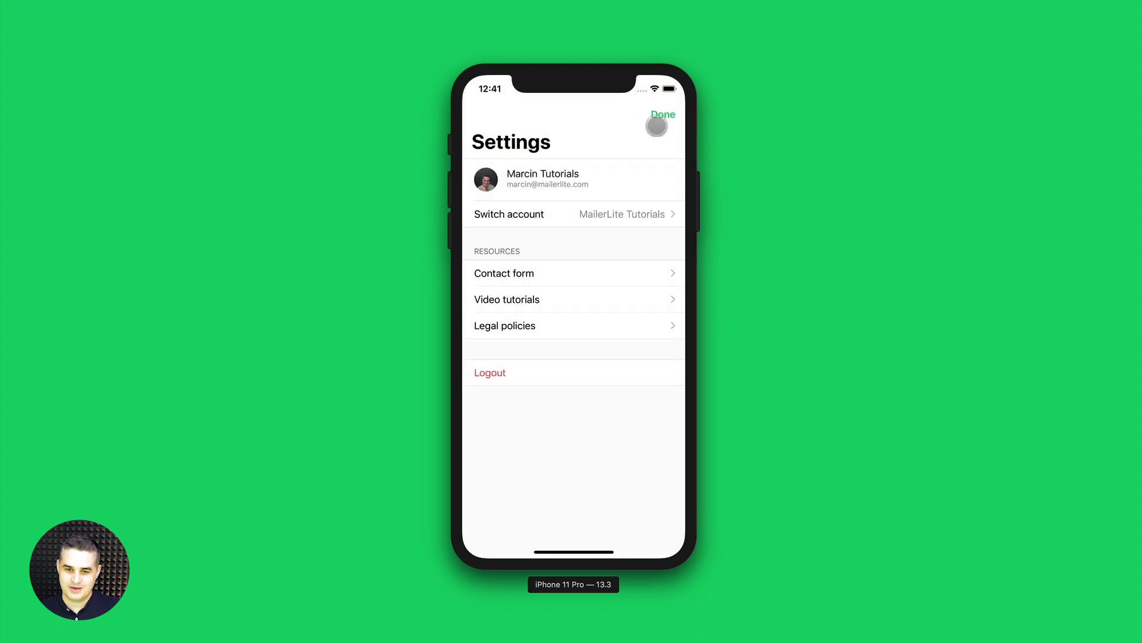
pyautogui.click(515, 326)
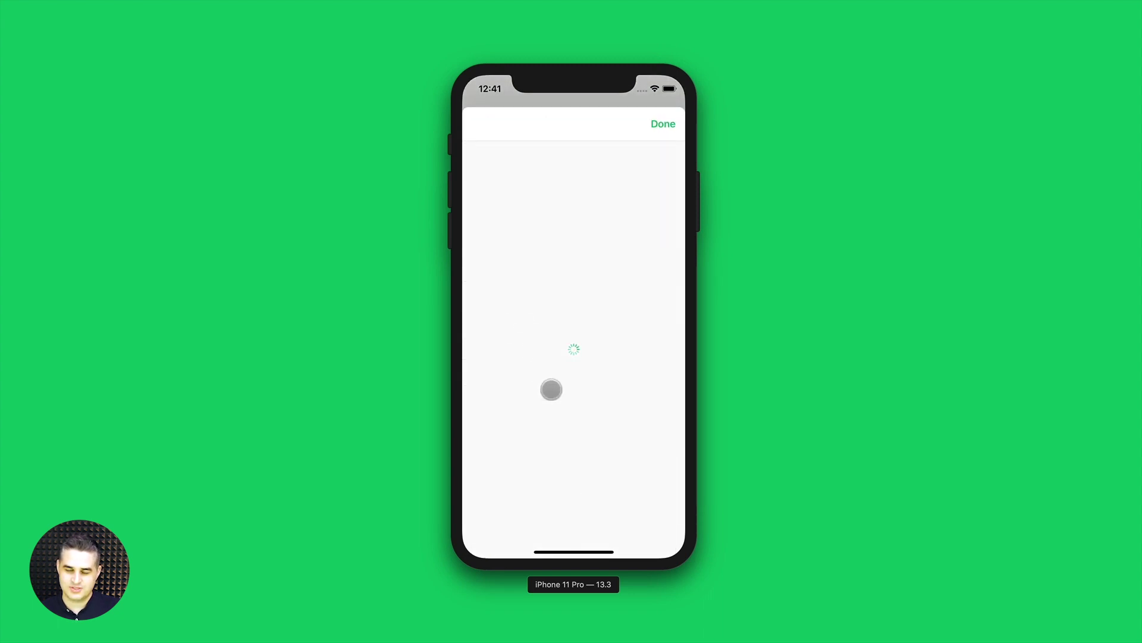
pyautogui.moveTo(601, 436); pyautogui.dragTo(622, 133)
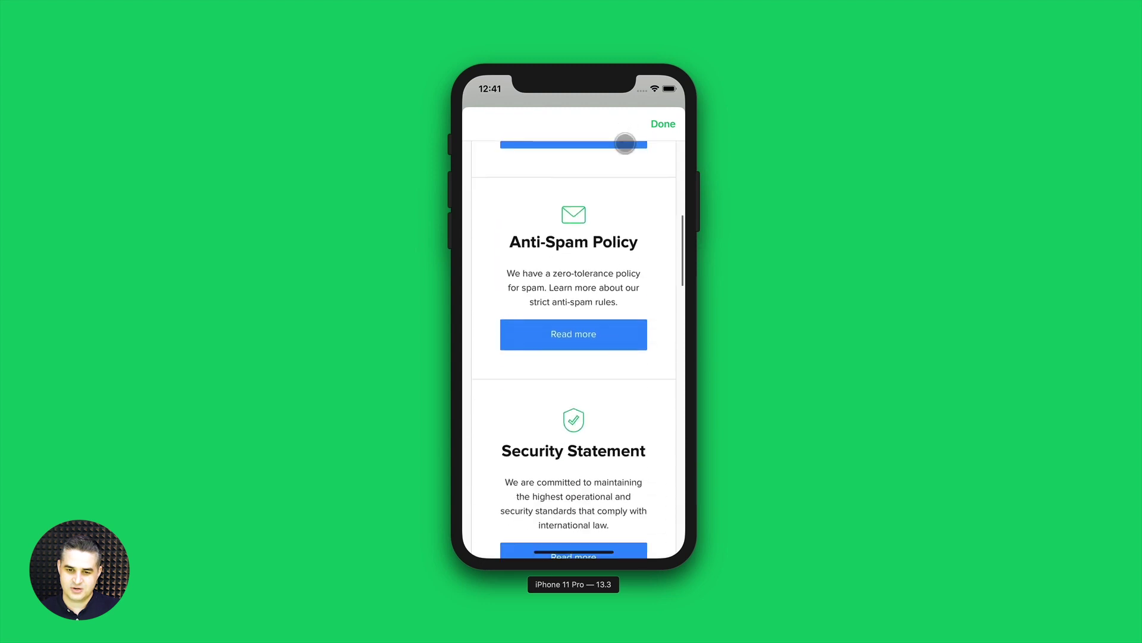
pyautogui.moveTo(627, 336); pyautogui.dragTo(620, 158)
pyautogui.moveTo(626, 488); pyautogui.dragTo(640, 288)
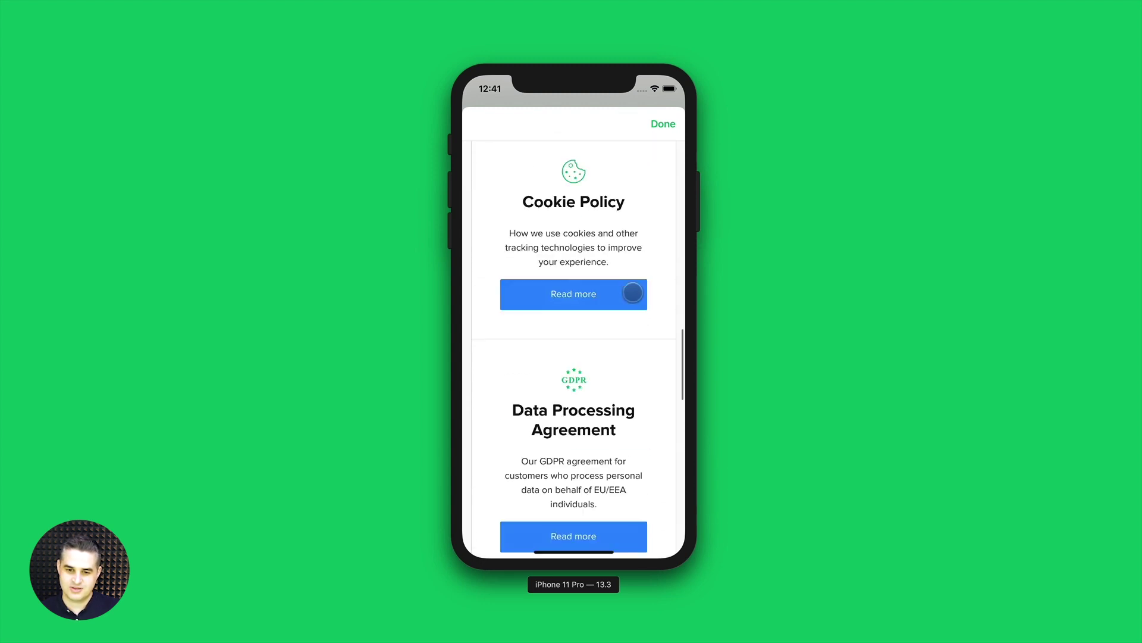
pyautogui.moveTo(637, 383); pyautogui.dragTo(637, 214)
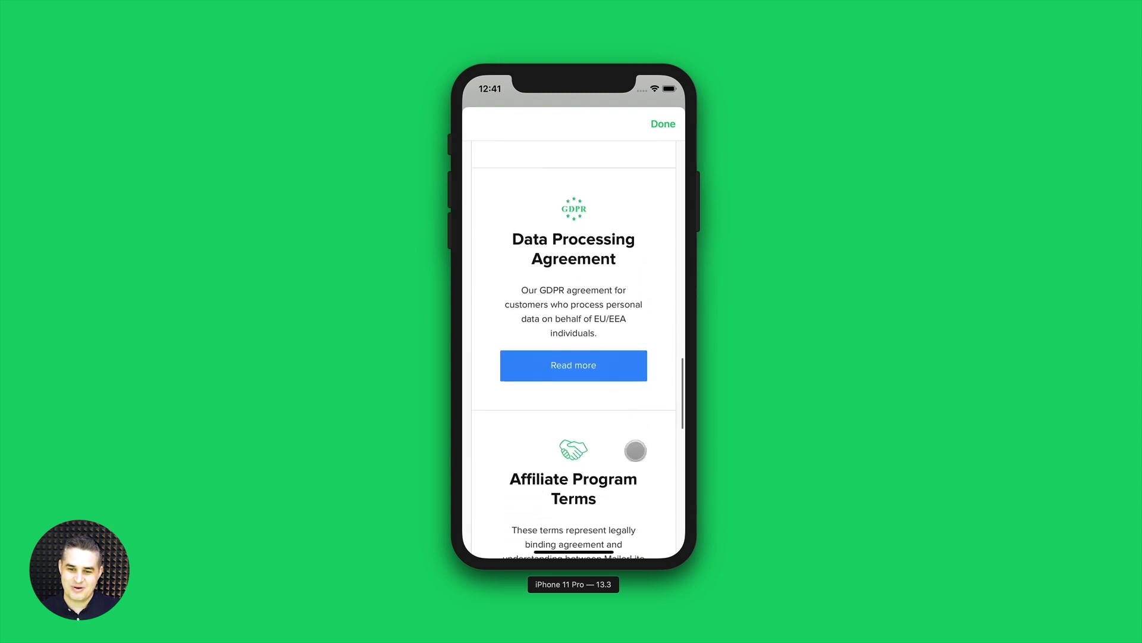
pyautogui.moveTo(645, 395); pyautogui.dragTo(653, 215)
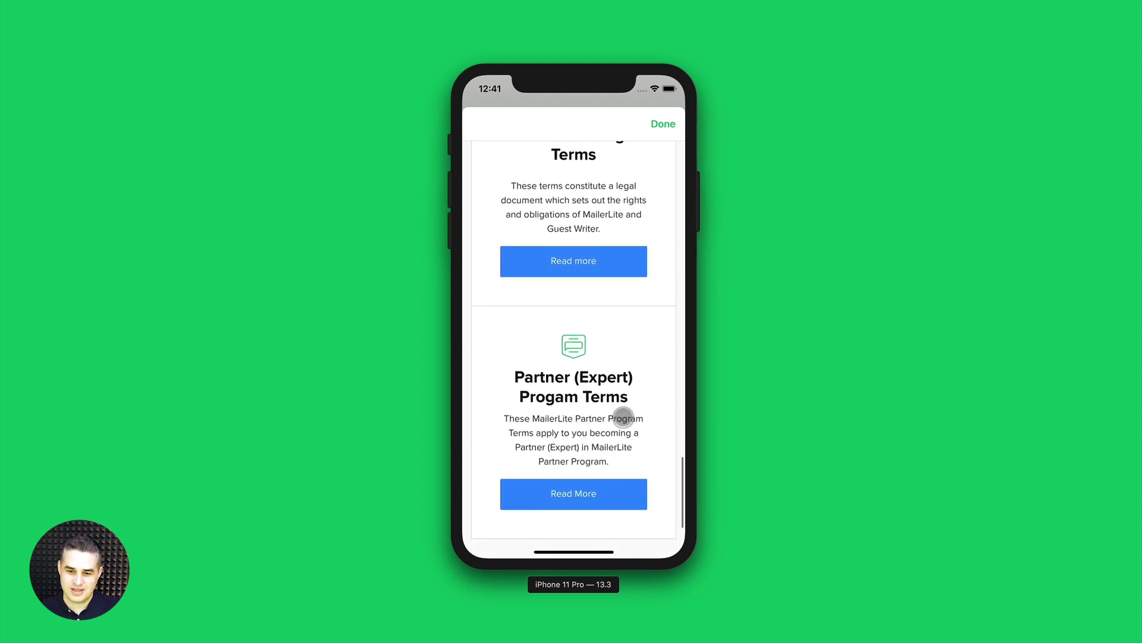
pyautogui.moveTo(583, 416); pyautogui.dragTo(627, 285)
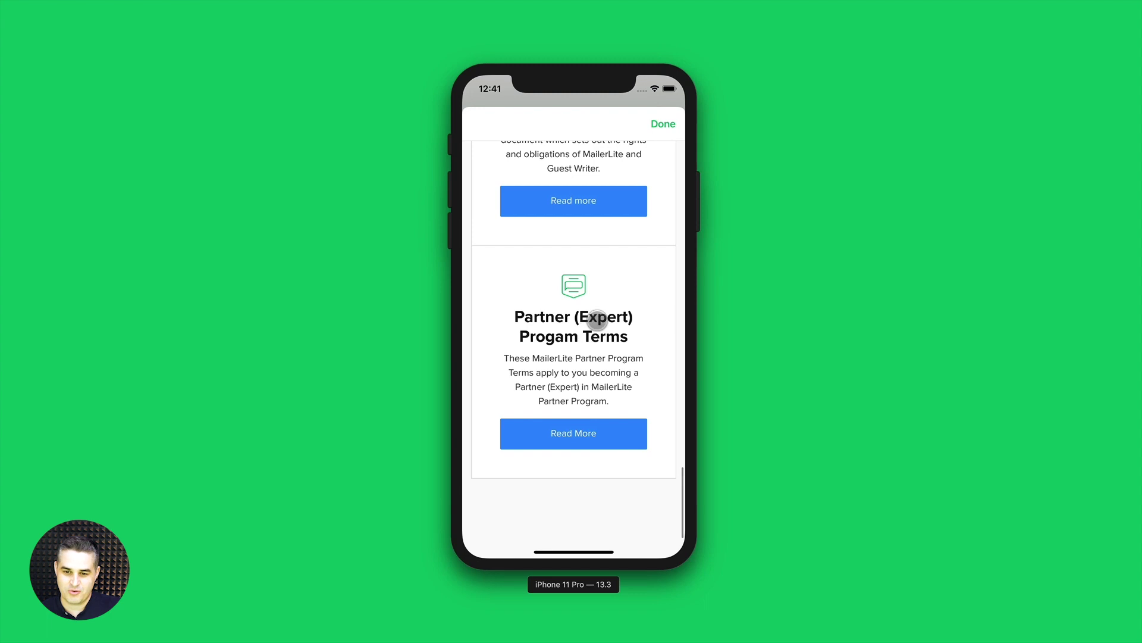
pyautogui.click(656, 127)
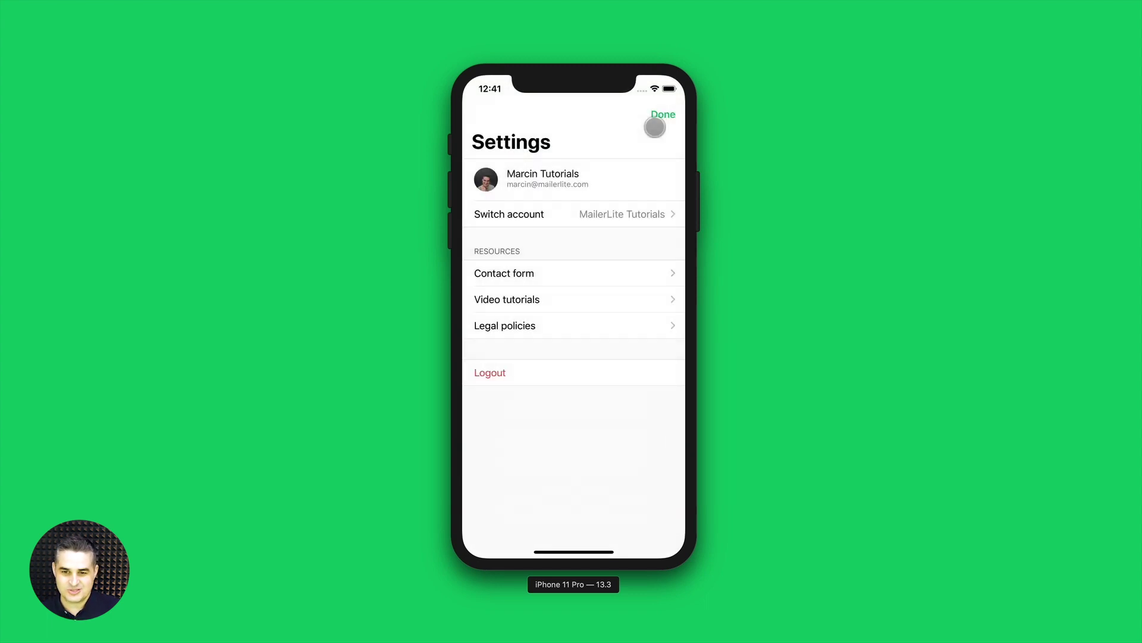
# Skip logging out, close Settings and show the Dashboard with 2,152 active subscribers.
pyautogui.click(489, 373)
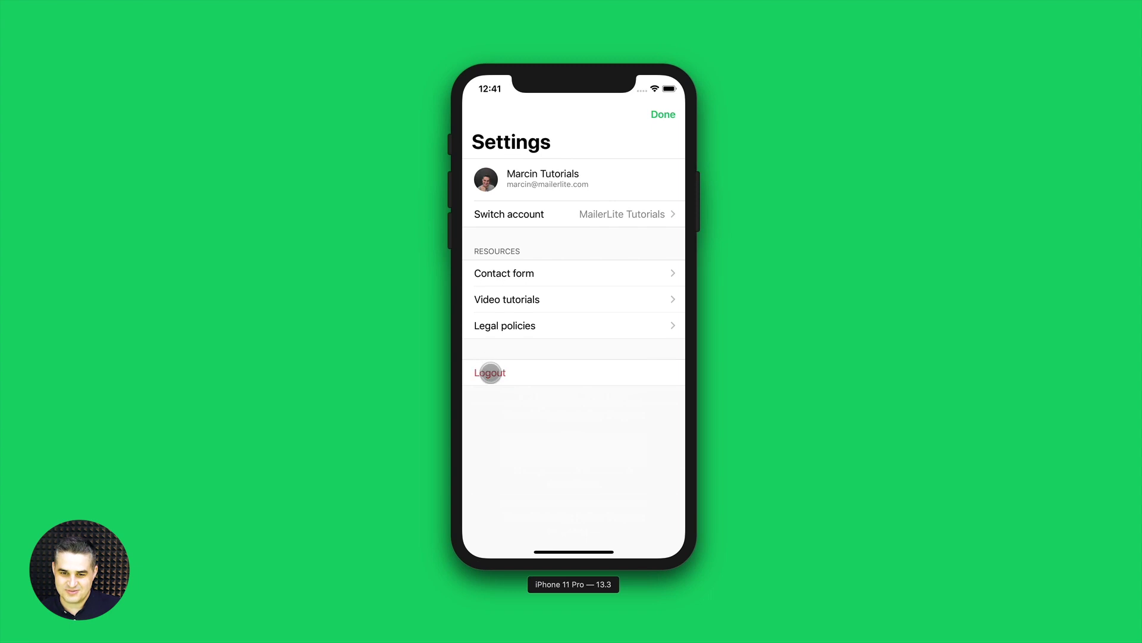
pyautogui.click(660, 114)
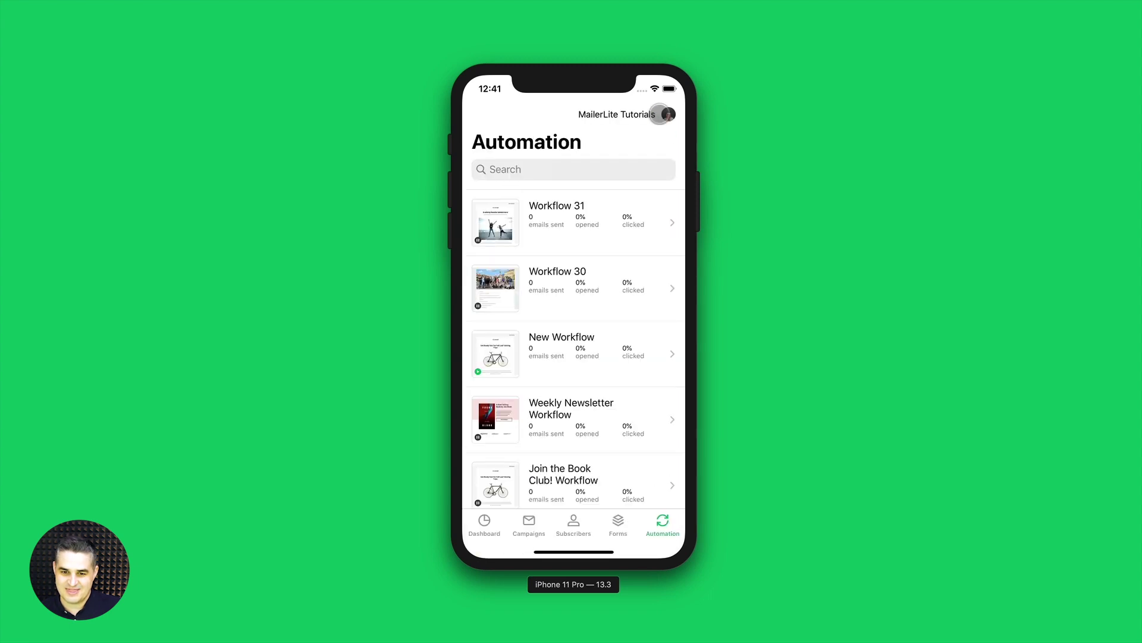
pyautogui.click(485, 521)
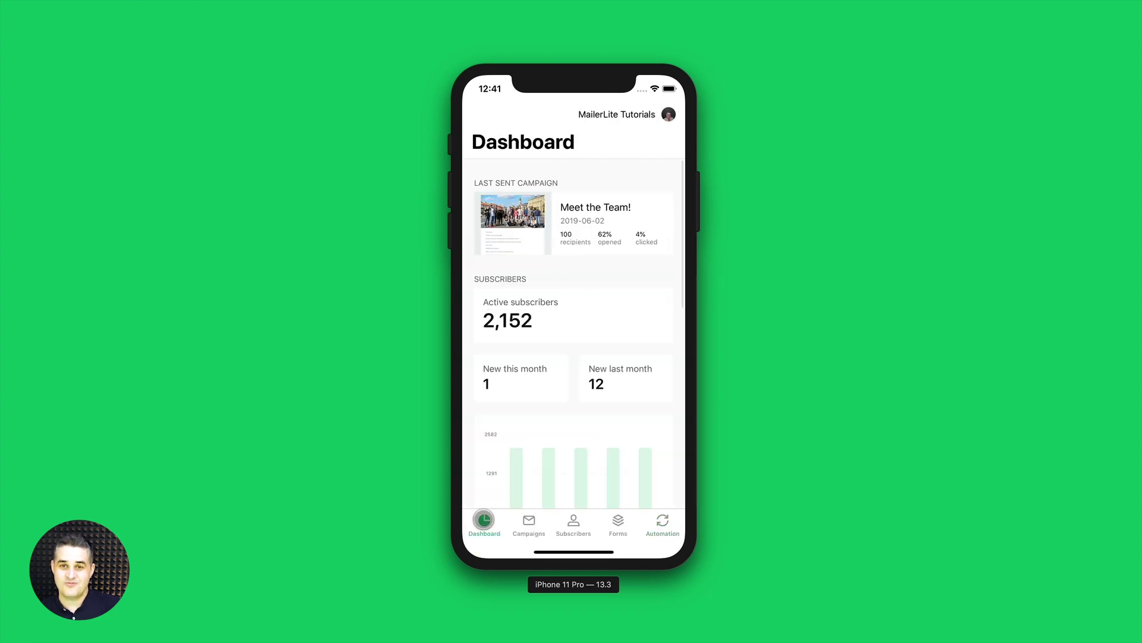